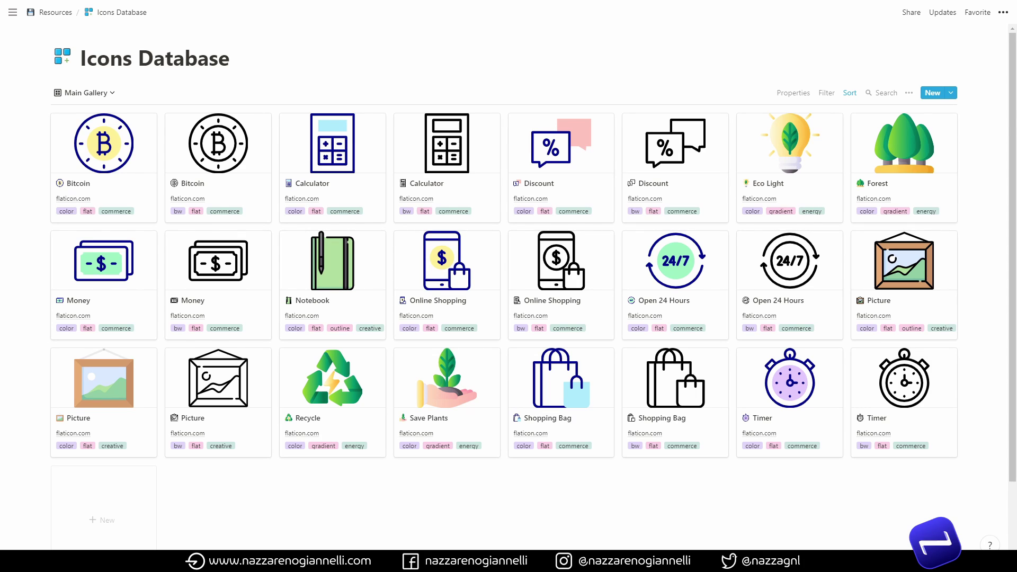
- Switch the Icons Database to the Main Table view and review a Shopping Bag row's tag options
click(84, 92)
click(63, 146)
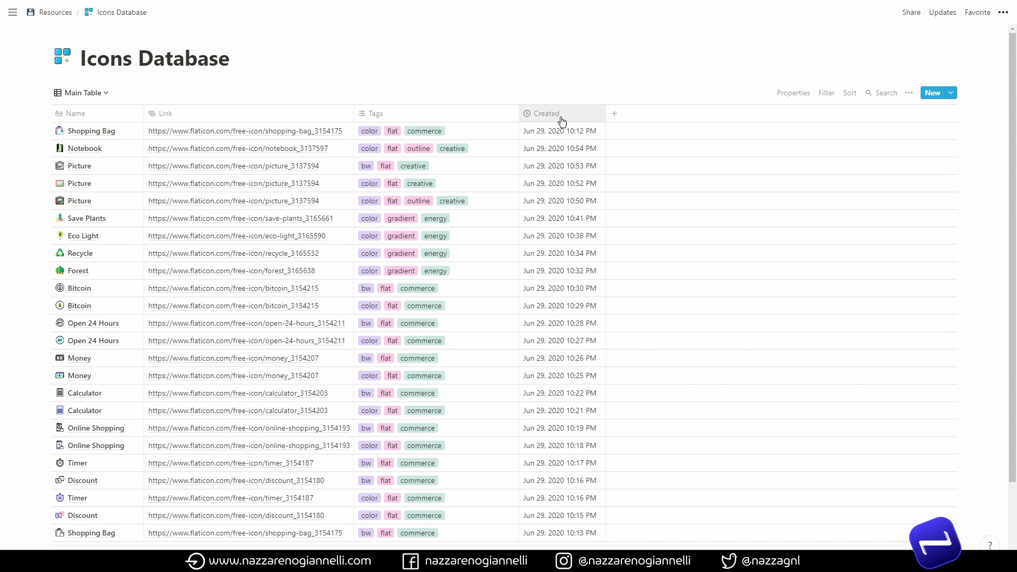
click(462, 132)
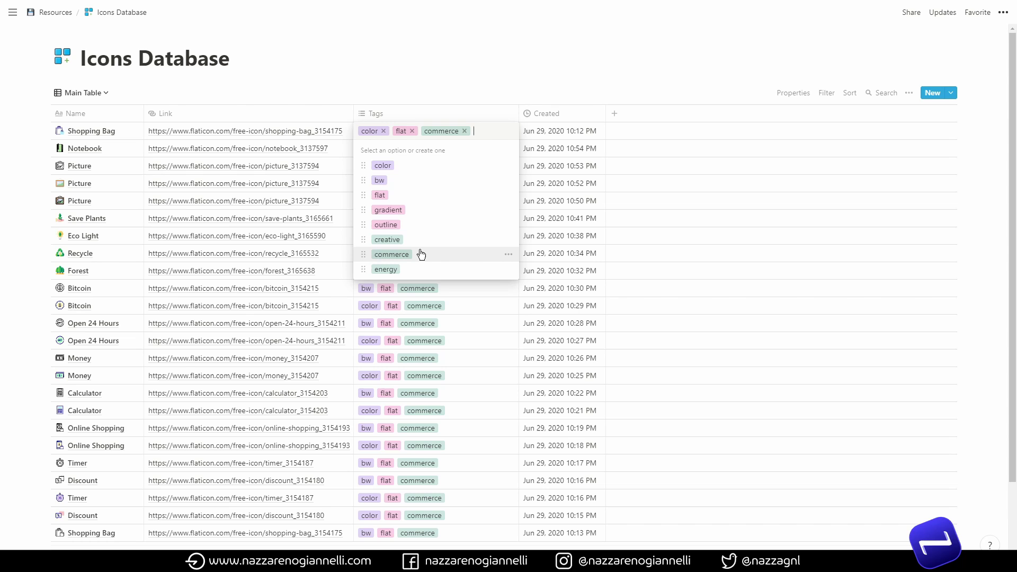
key(Escape)
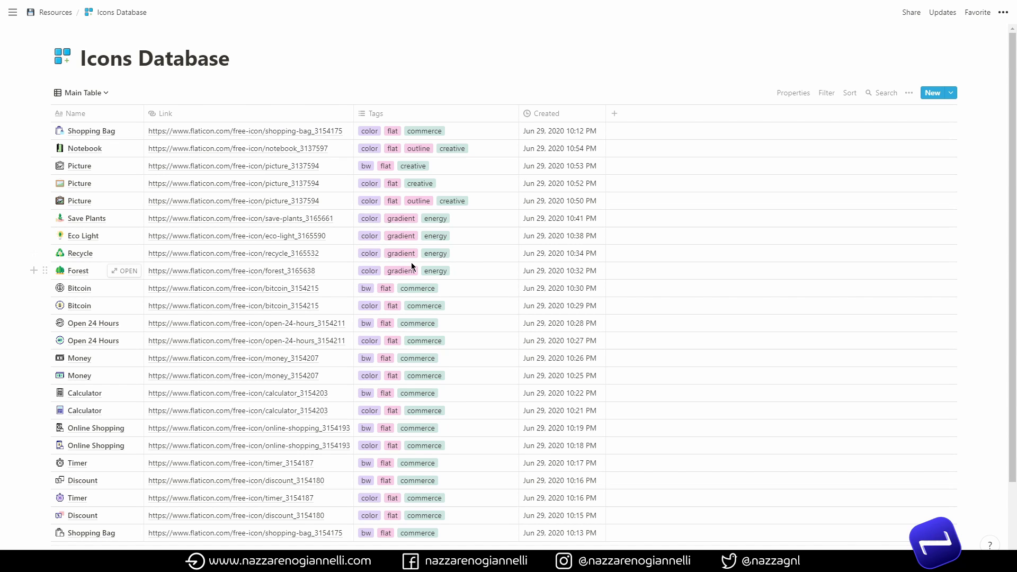
- Return to the Main Gallery view, toggling the card property Fit image off and back on
click(80, 93)
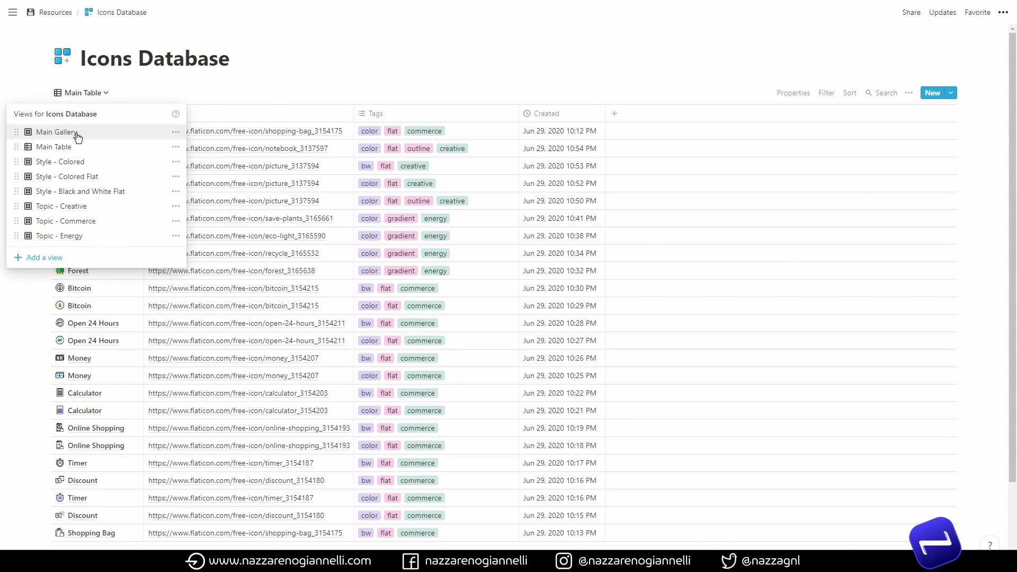
click(85, 132)
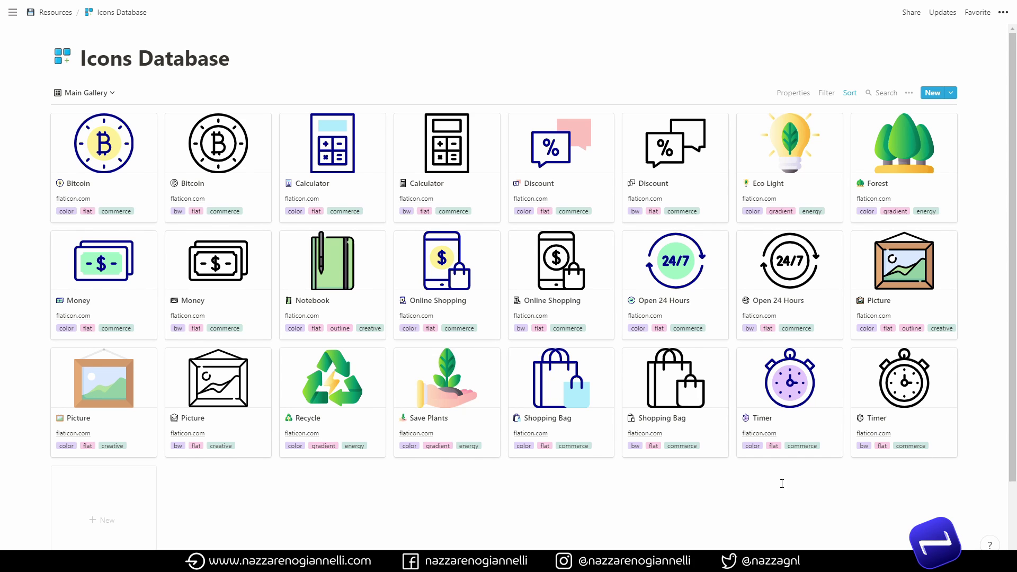
click(794, 93)
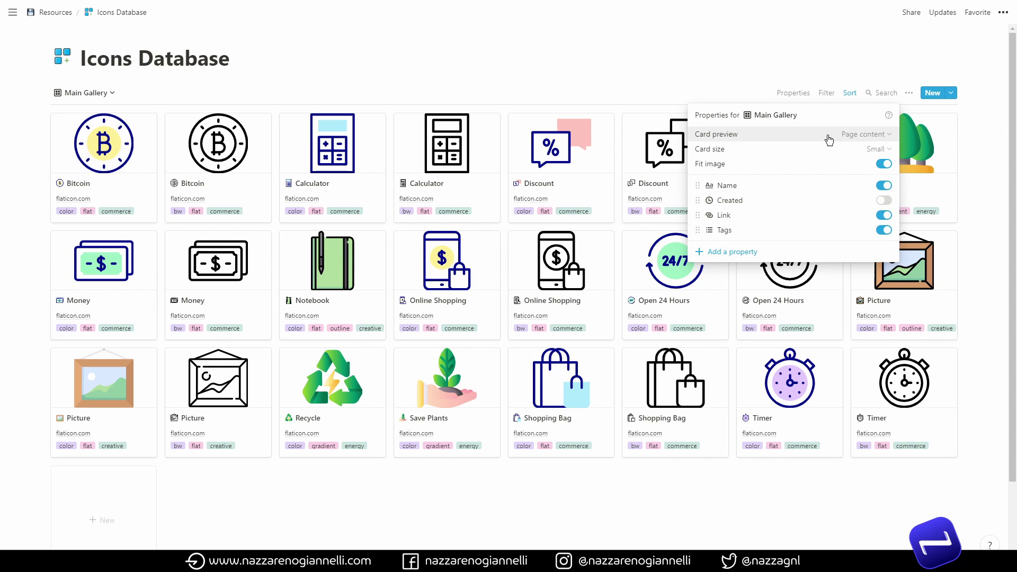
click(884, 165)
click(885, 165)
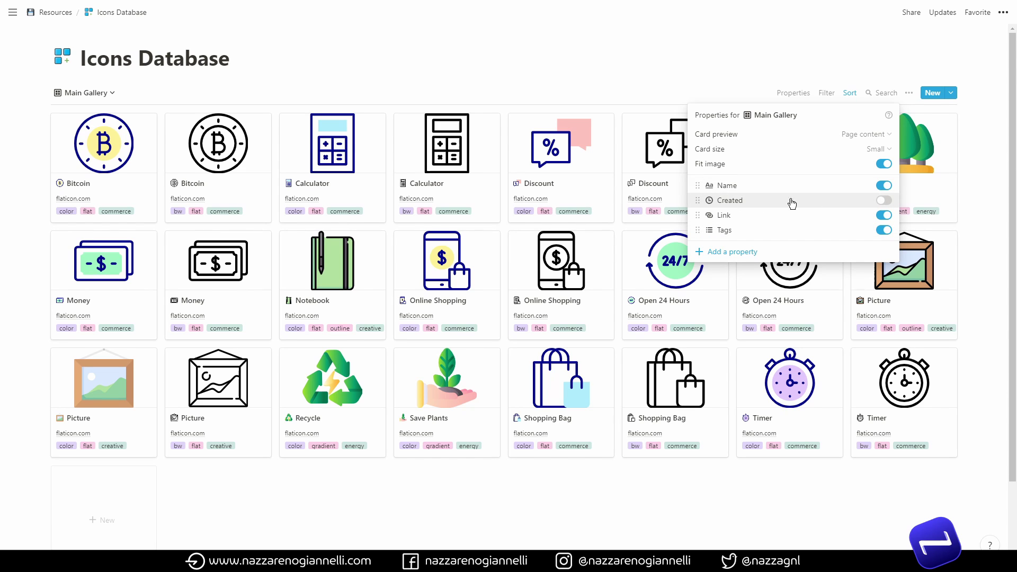
key(Escape)
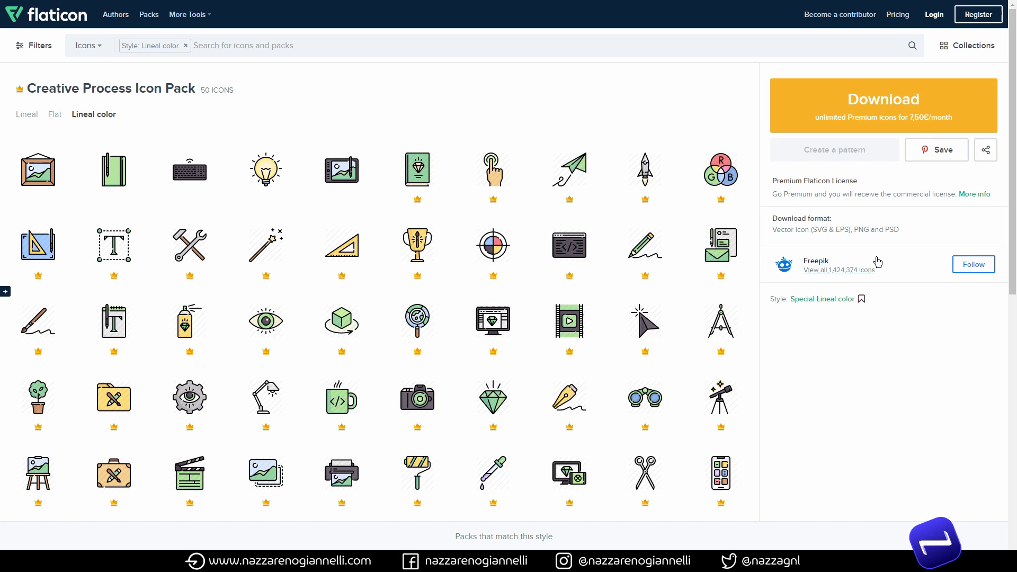
- Open the Creative Process light bulb icon's detail view and copy its image address
click(265, 193)
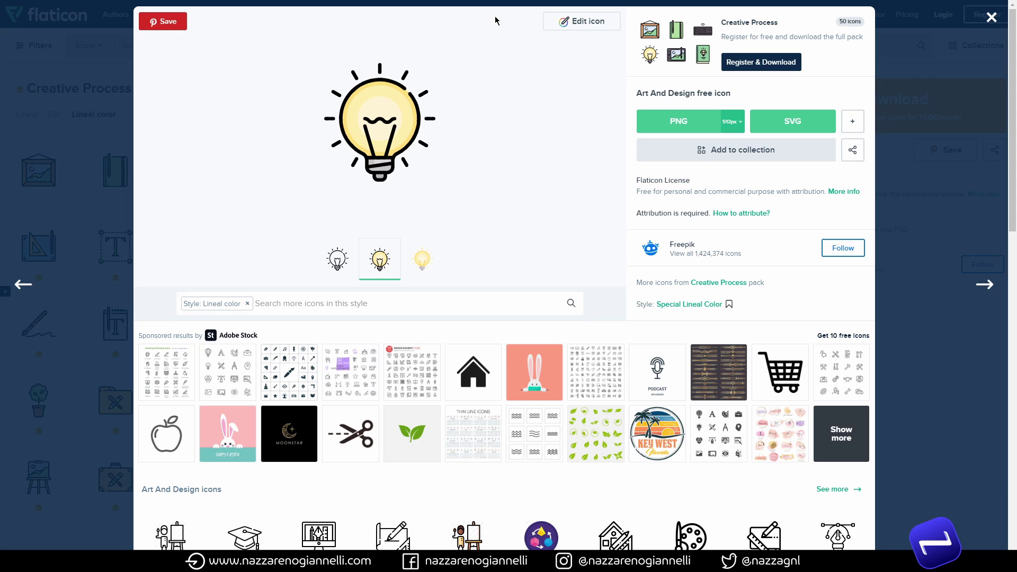
key(F11)
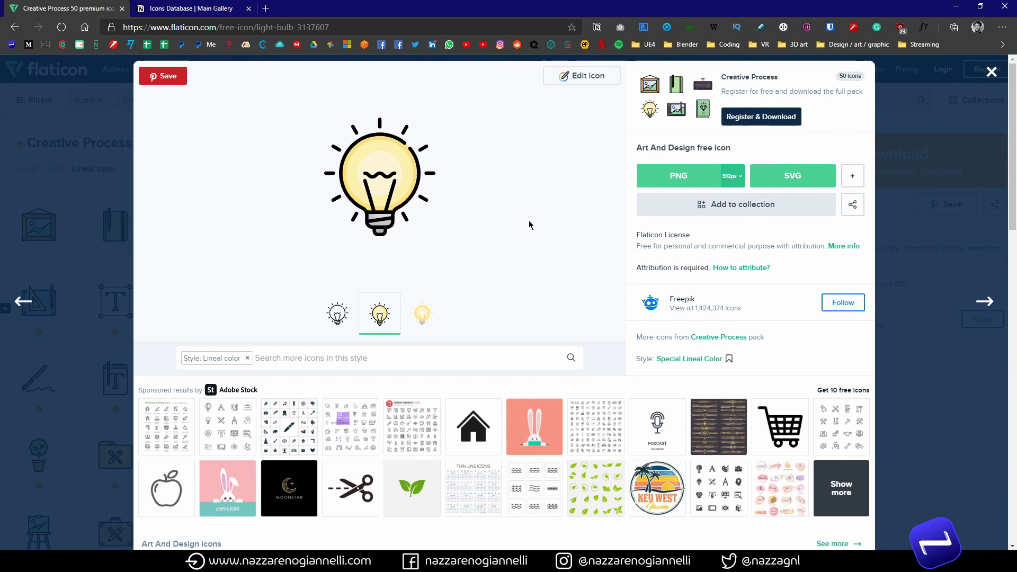
right_click(384, 202)
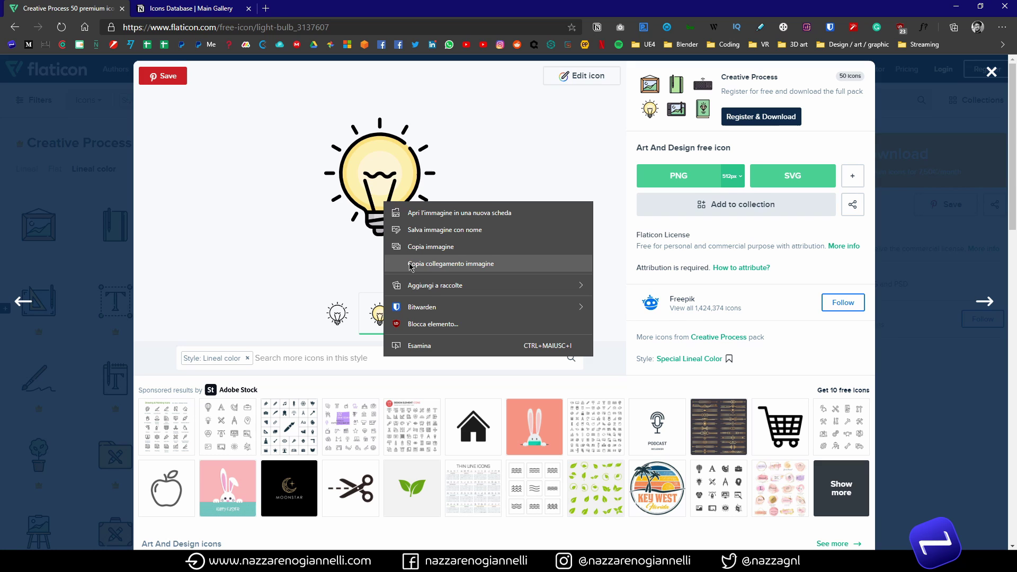
click(445, 268)
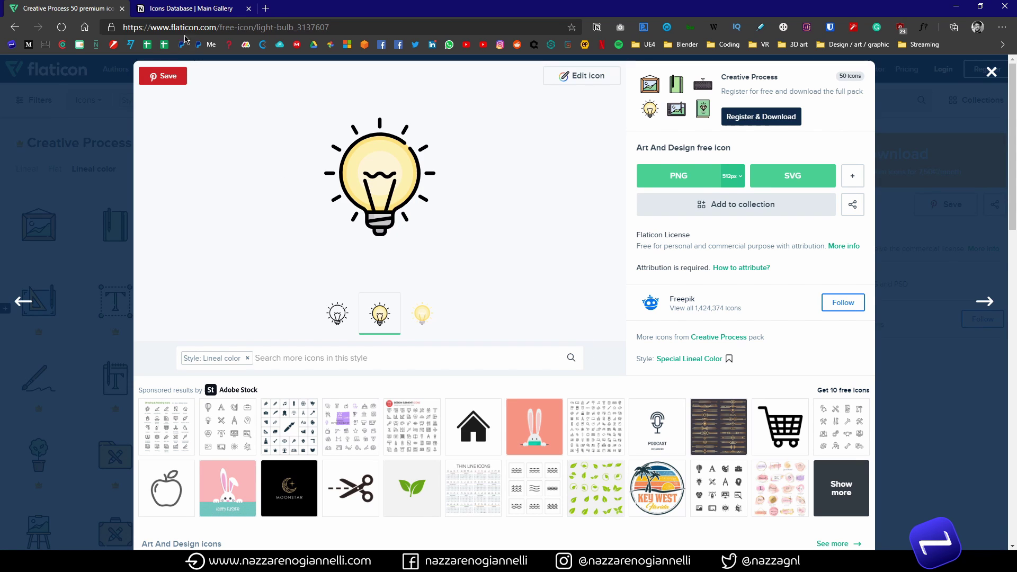
- Create a New Icon entry in Notion with the copied light bulb image as its page icon
click(185, 11)
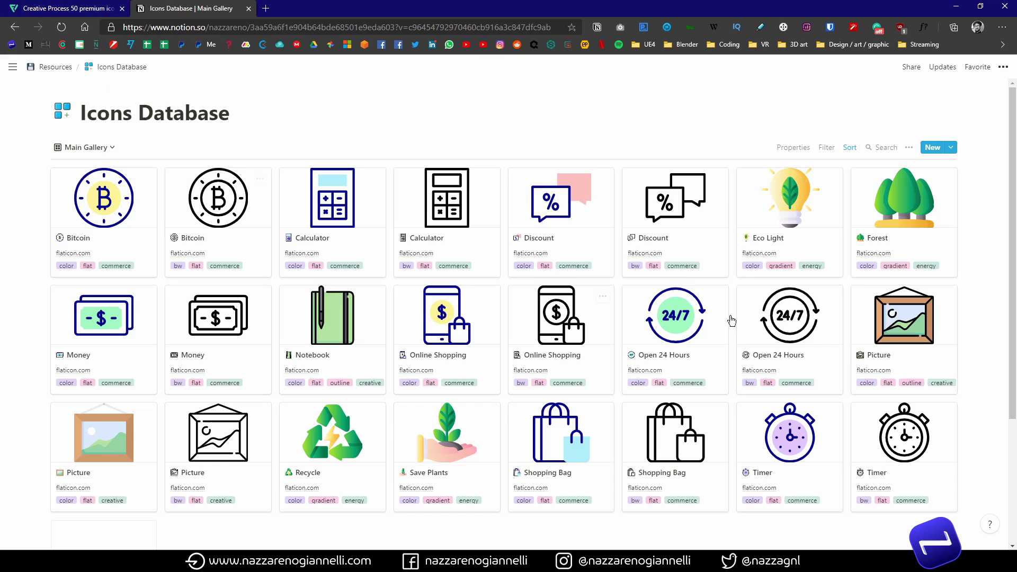
click(952, 148)
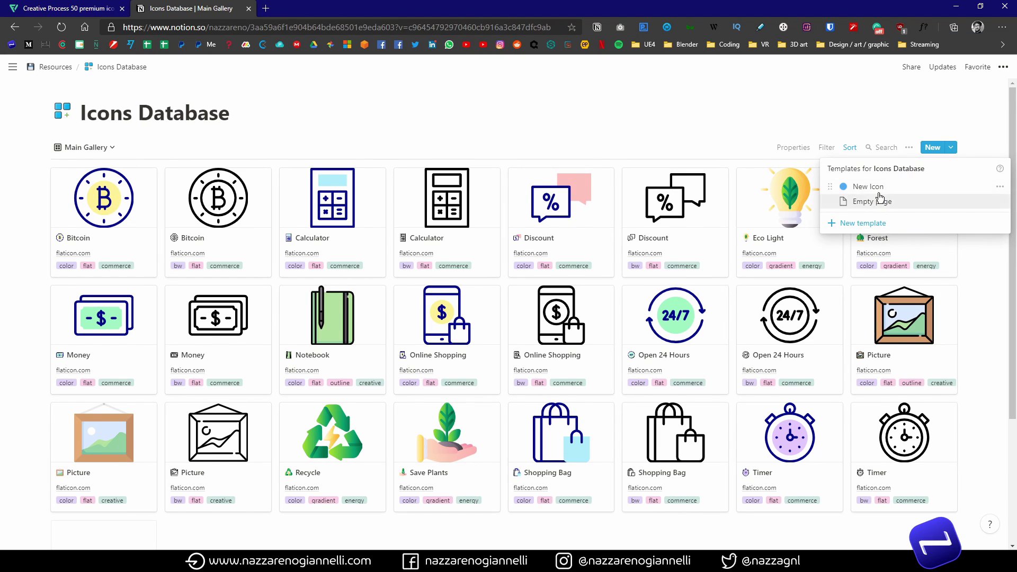
click(863, 190)
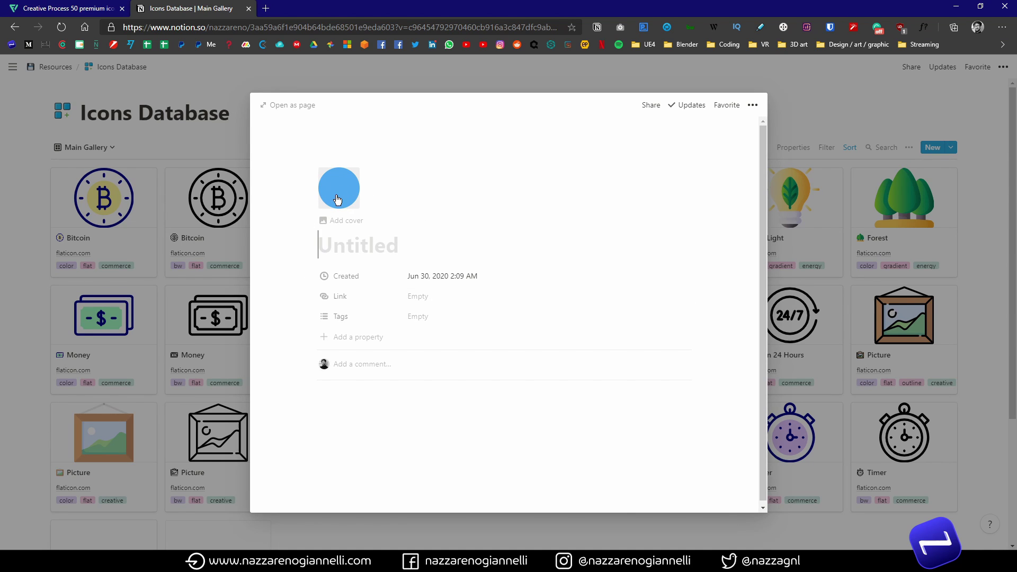
click(337, 200)
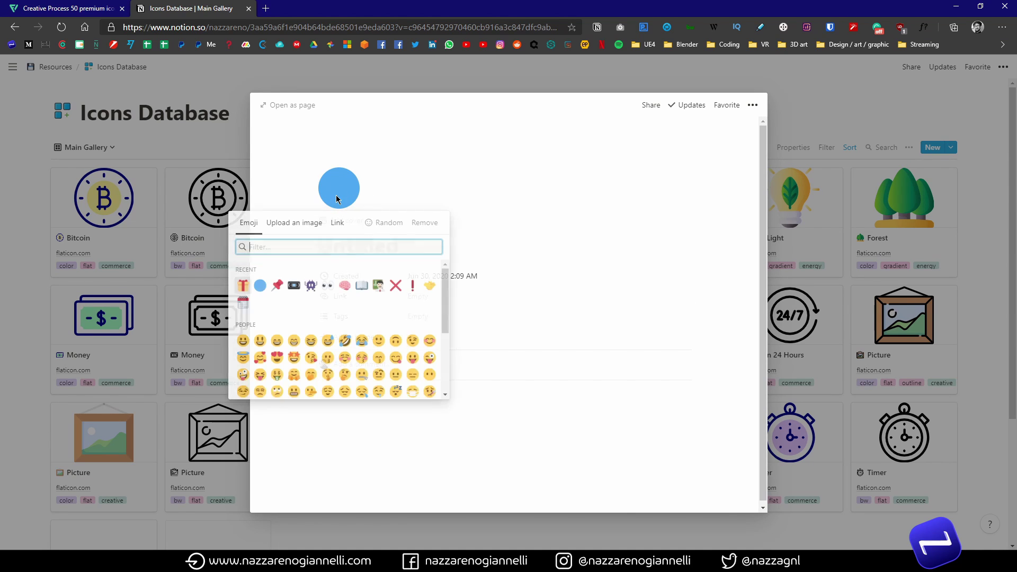
click(335, 225)
right_click(285, 252)
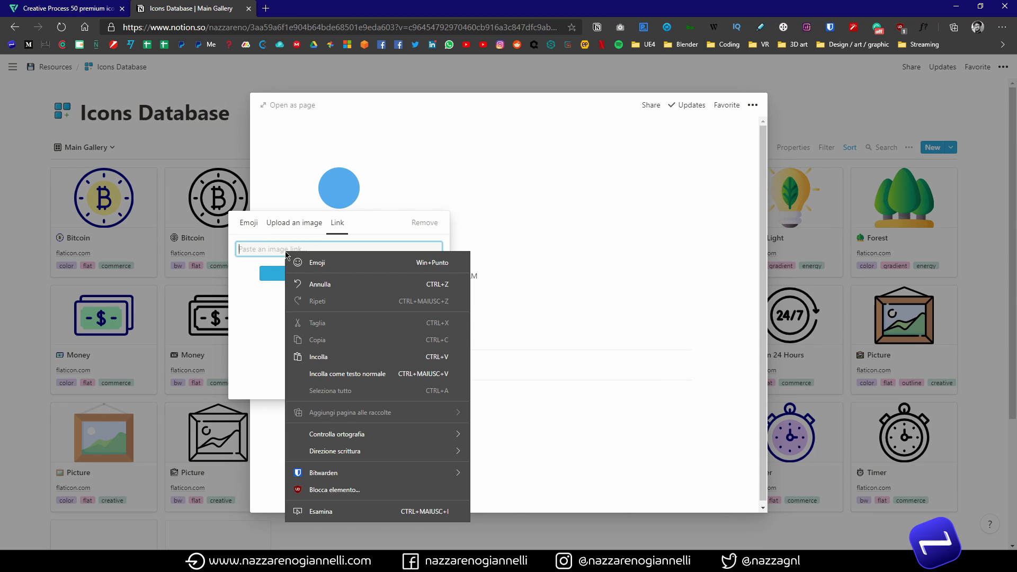
click(323, 358)
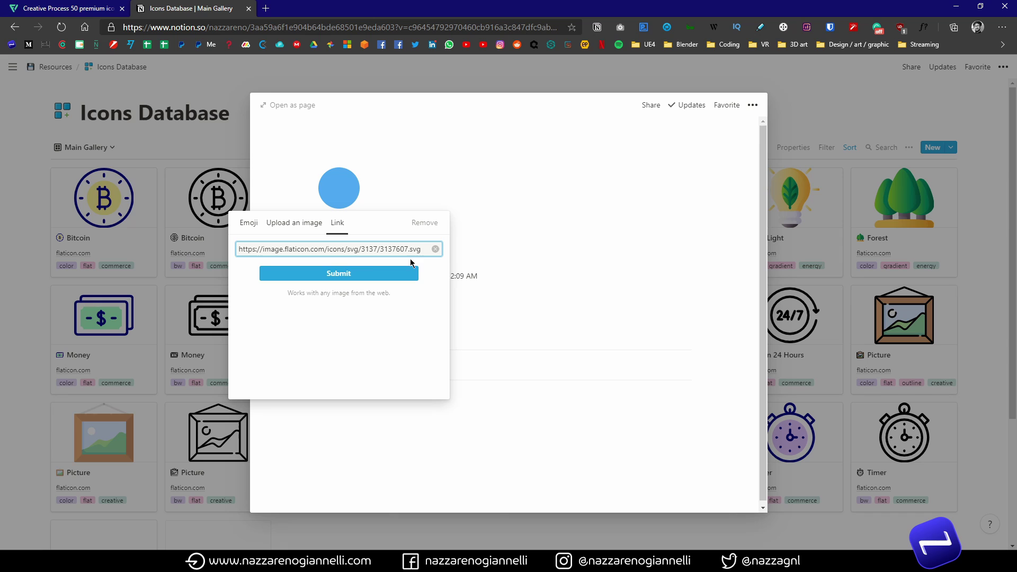
click(358, 273)
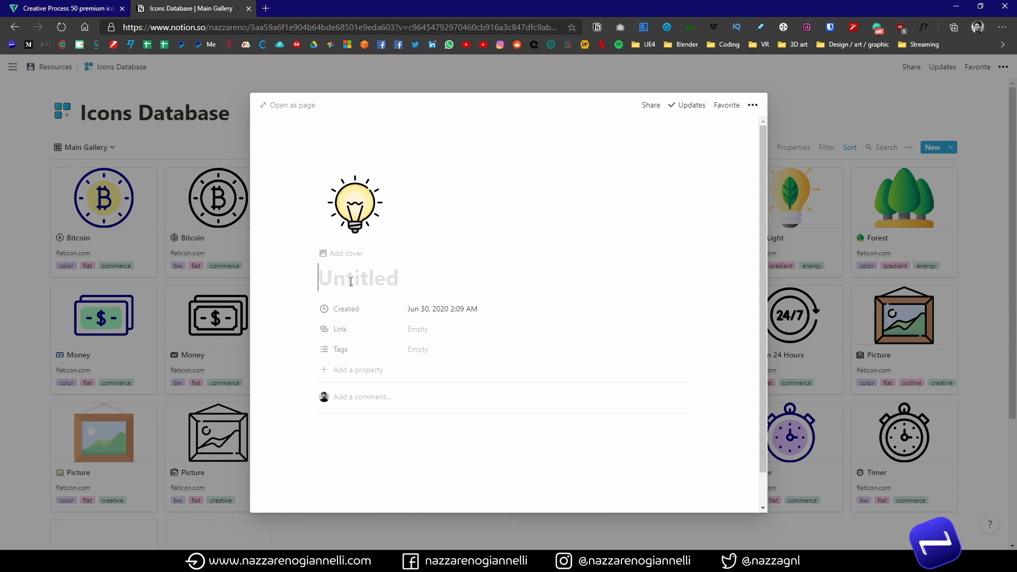
- Title the entry 'Light Bulb' and tag it color, gradient, creative and energy
text(Light B)
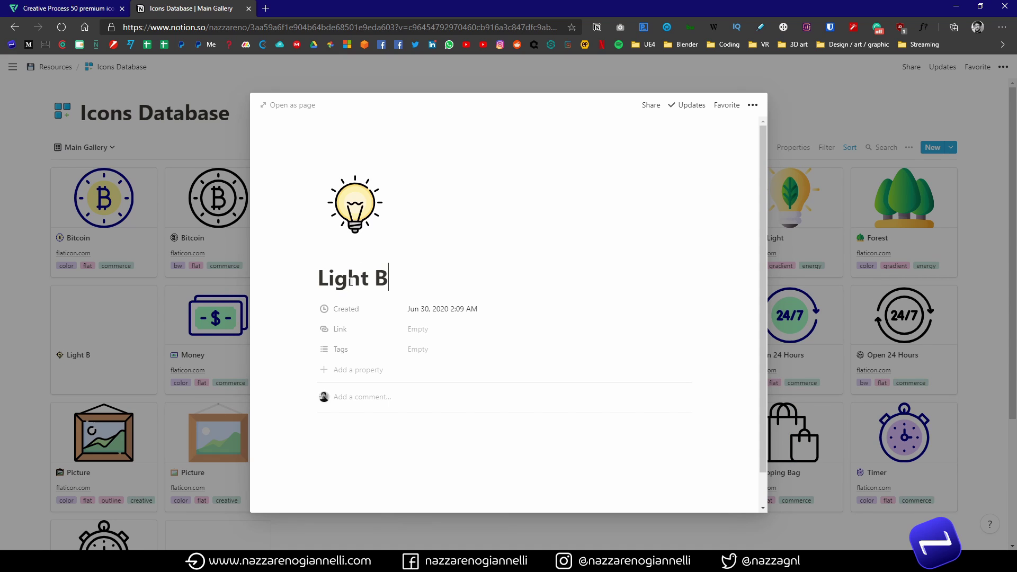
text(ulb)
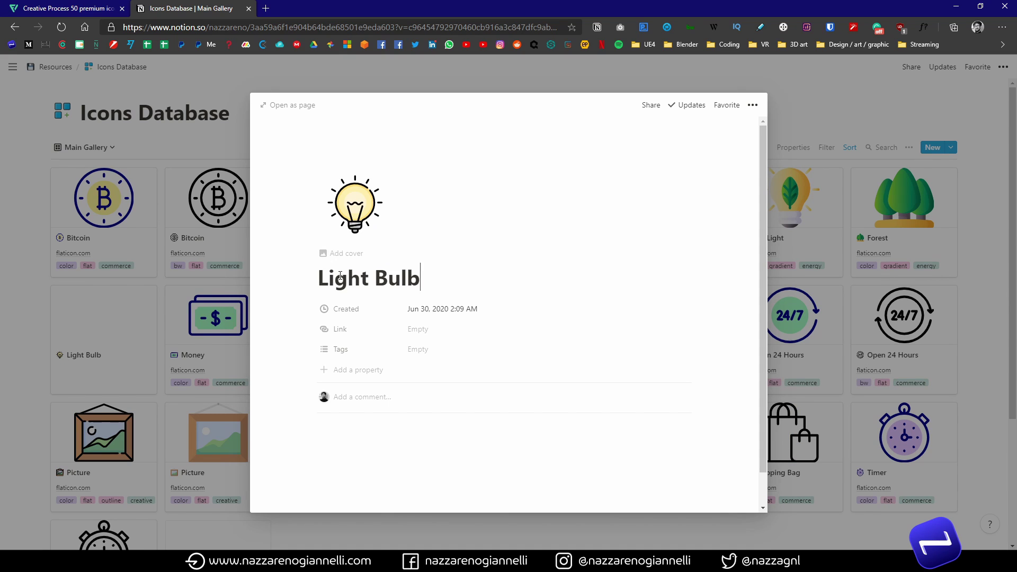
click(419, 356)
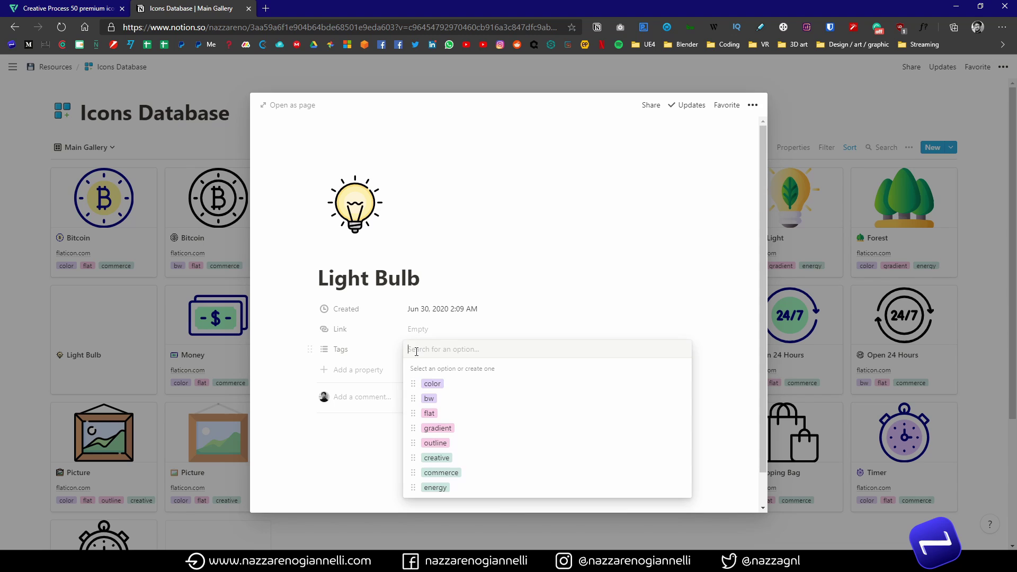
click(434, 388)
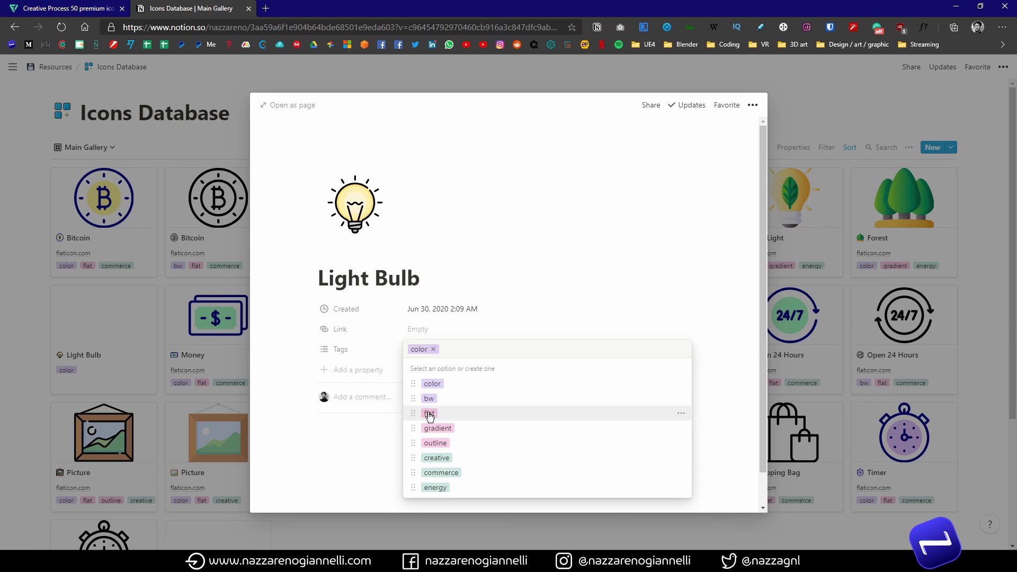
click(436, 429)
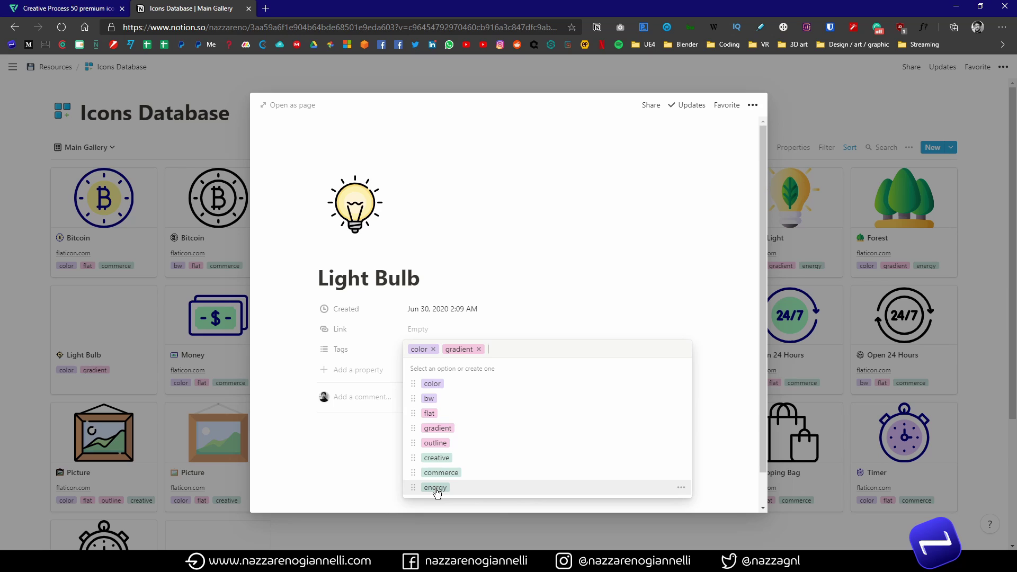
click(438, 459)
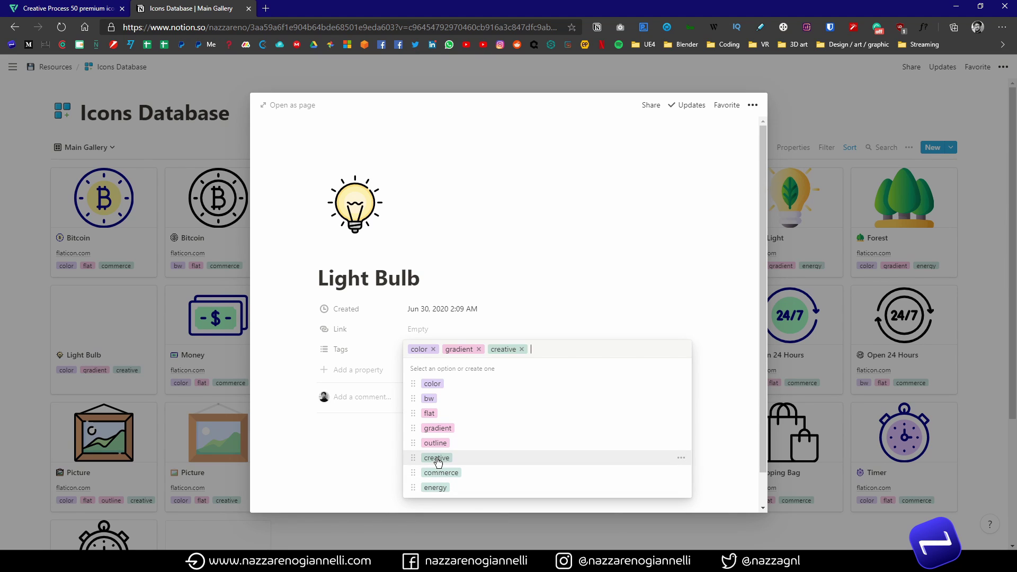
click(435, 488)
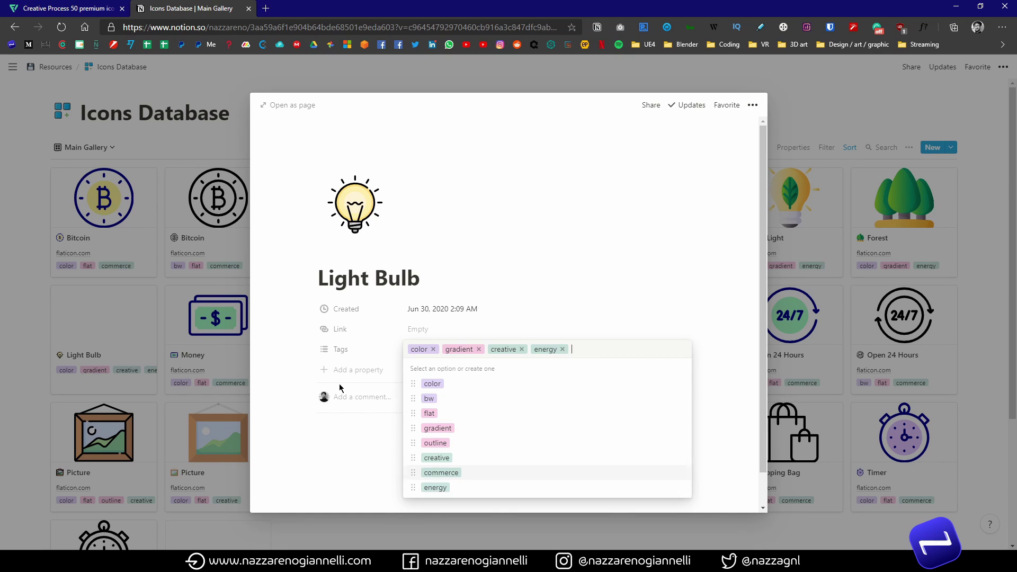
click(371, 430)
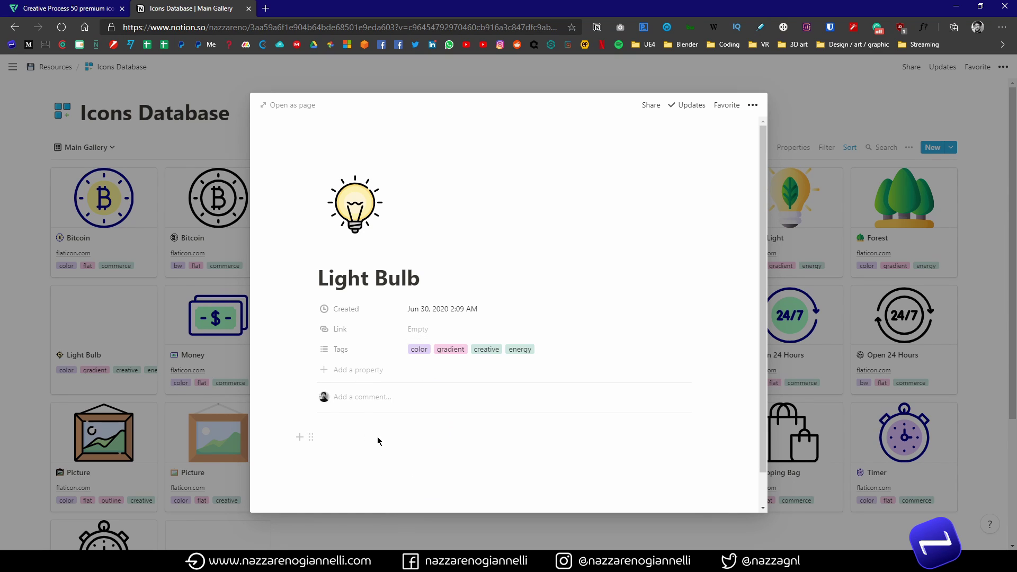
- Paste the Flaticon light bulb image address into the page body as an embedded image
click(374, 442)
right_click(371, 441)
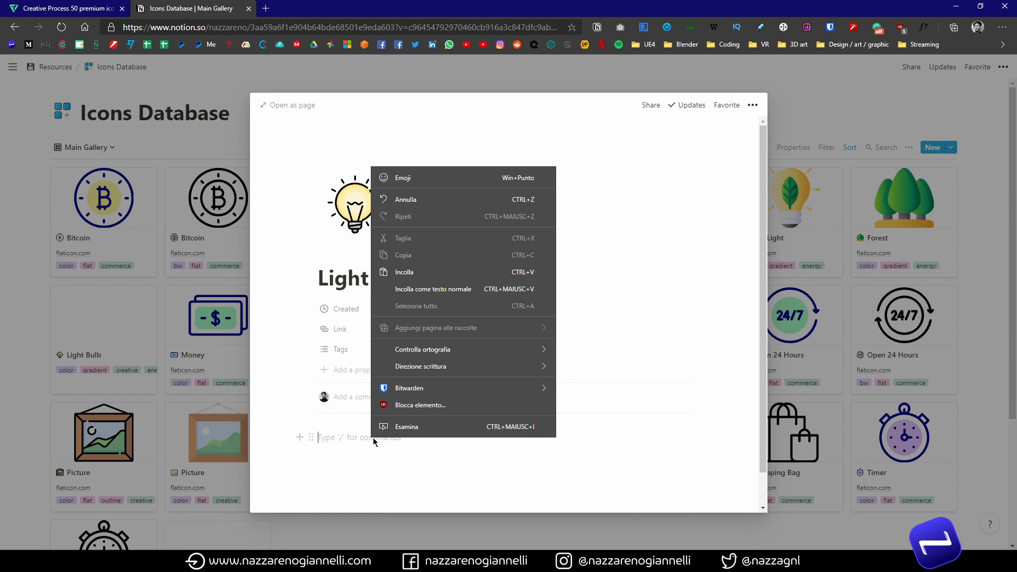
click(418, 277)
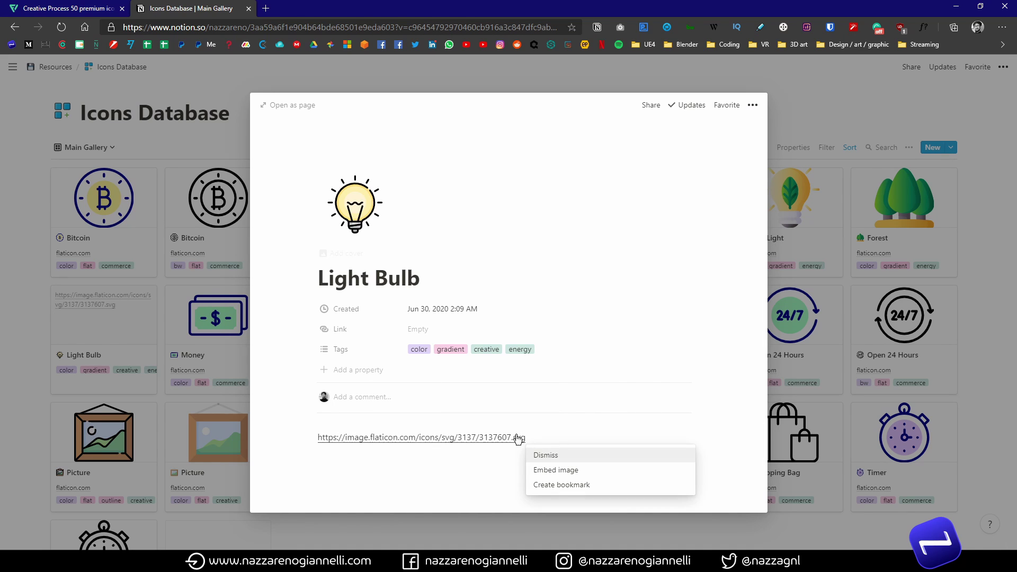
click(558, 470)
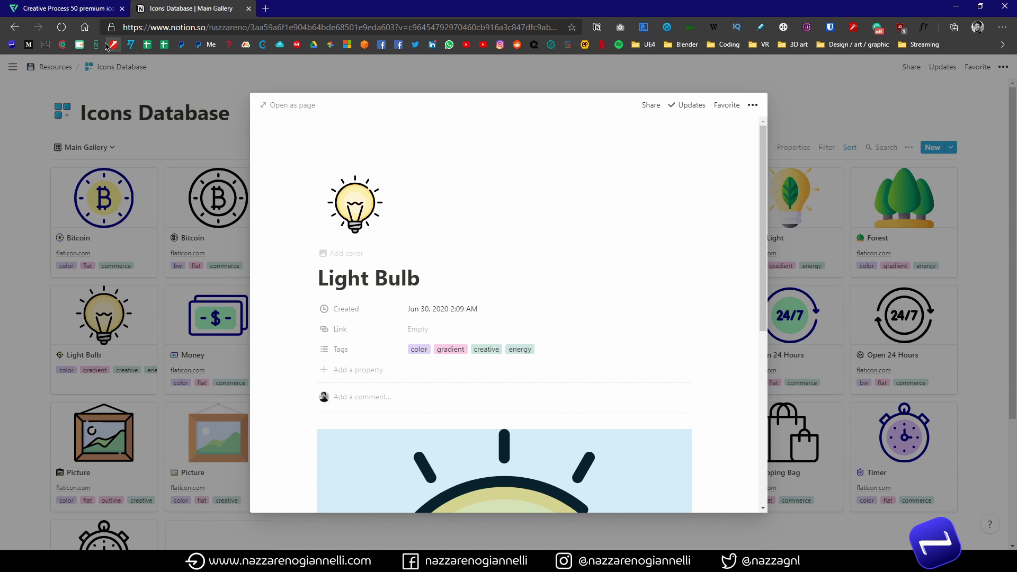
- Select the Flaticon light bulb page's web address in the browser
click(65, 10)
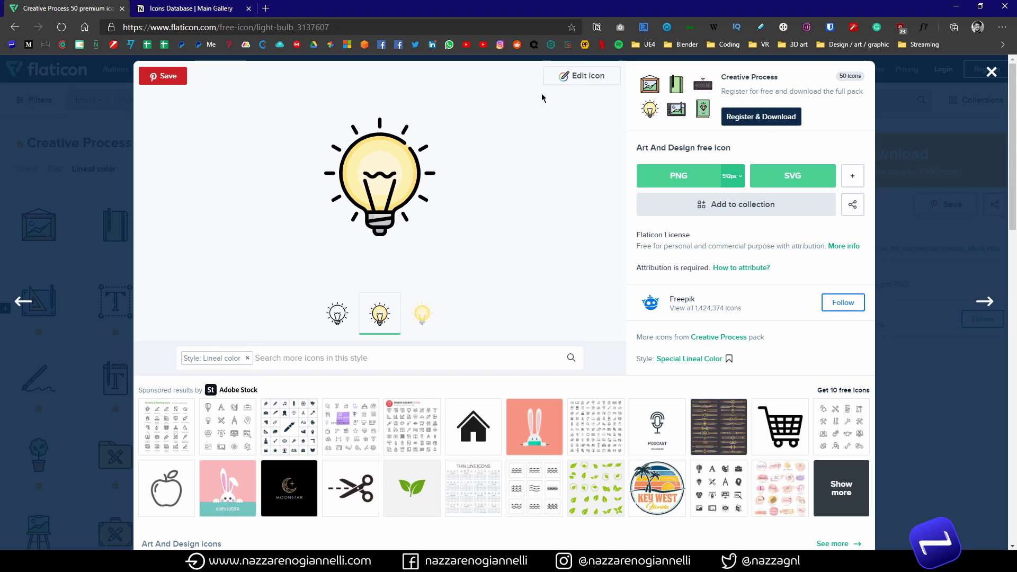
click(317, 31)
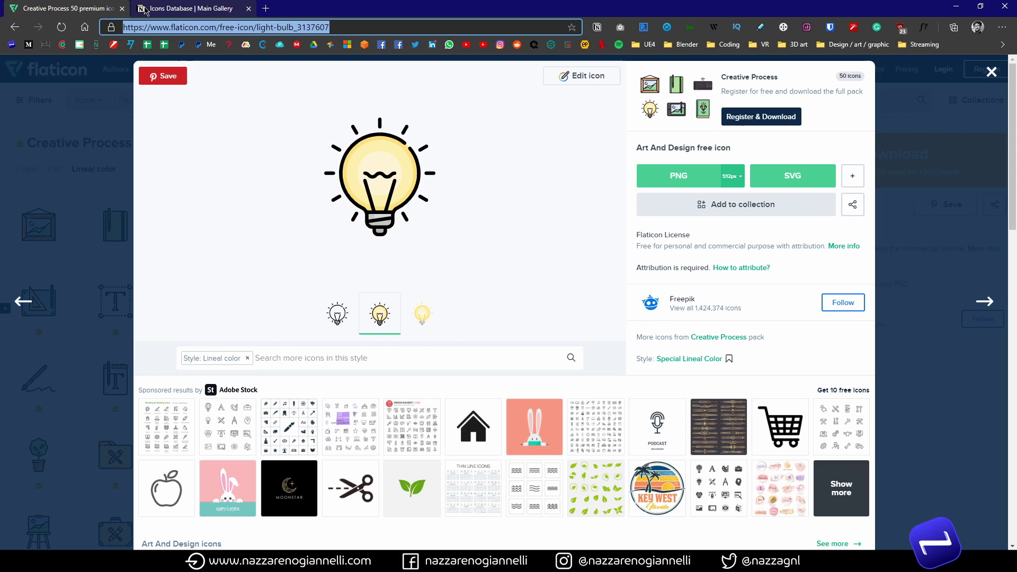
- Set the Light Bulb Link property to the Flaticon page URL, then view the gallery fullscreen
click(174, 8)
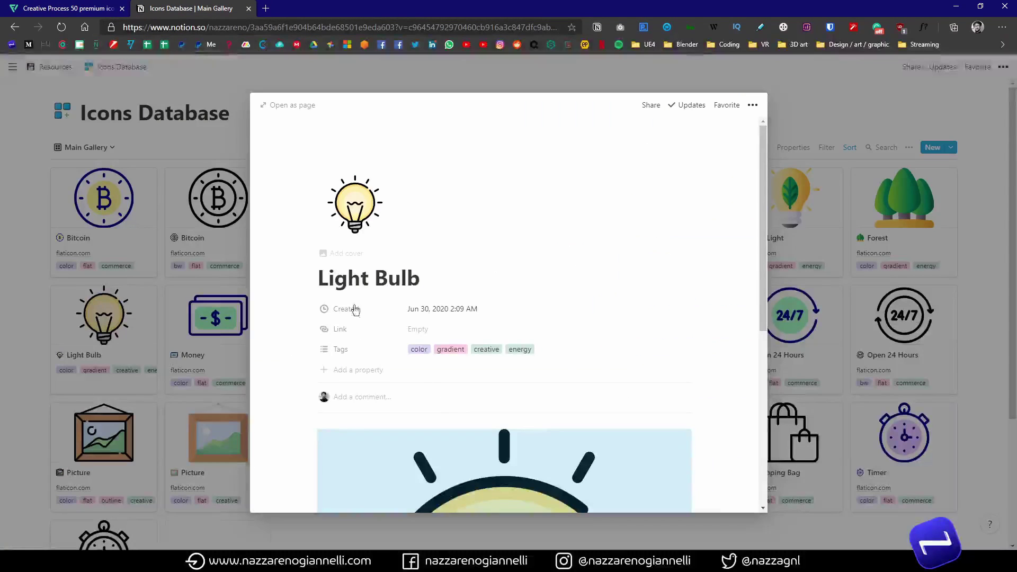
click(446, 329)
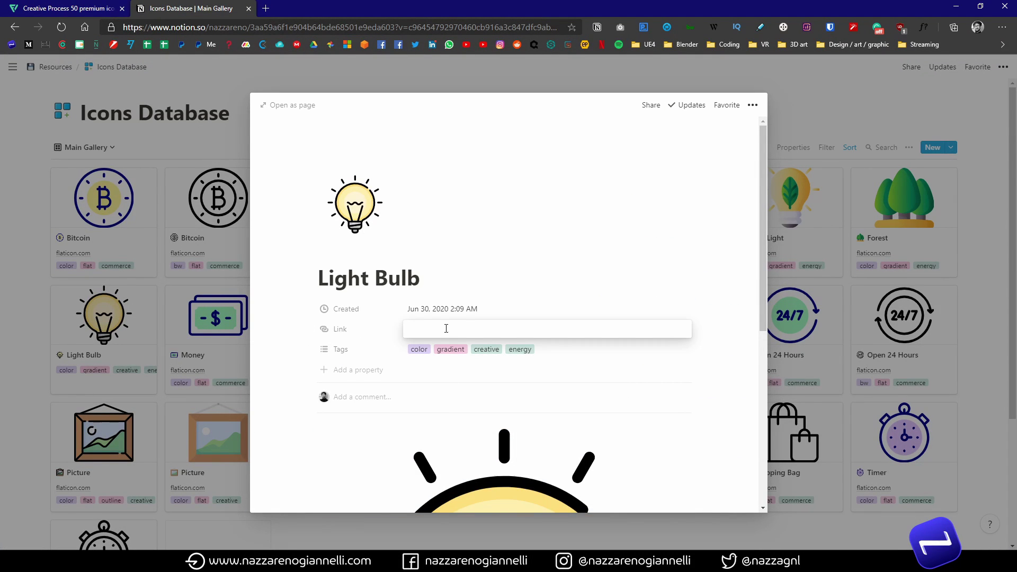
text(https://www.flaticon.com/free-icon/light-bulb_3137607)
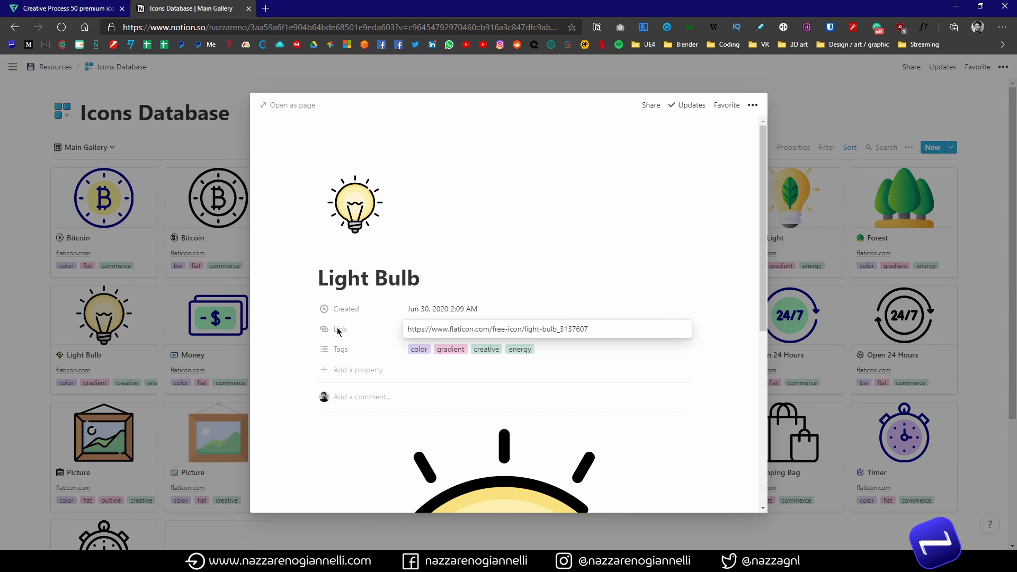
key(Return)
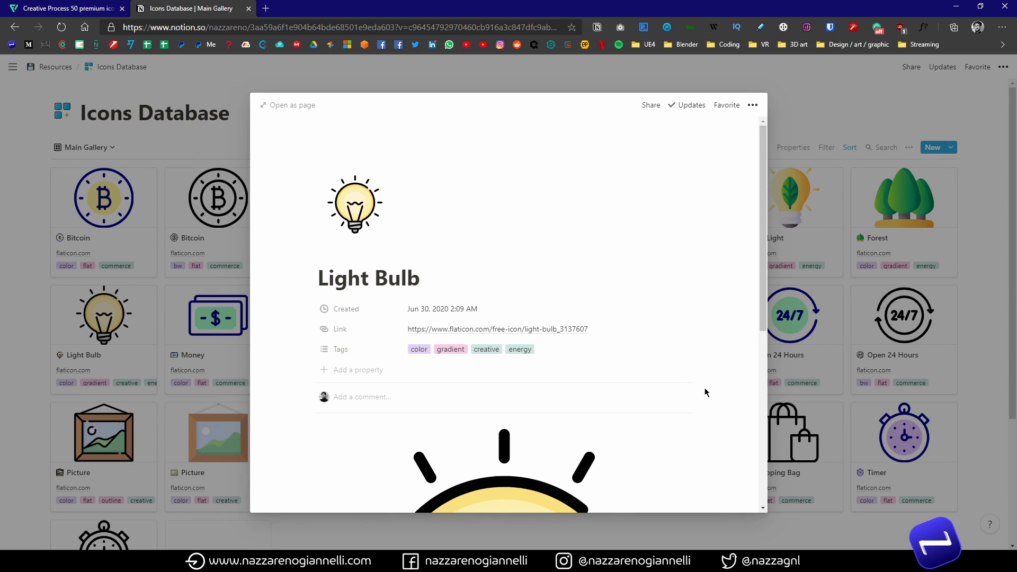
click(970, 367)
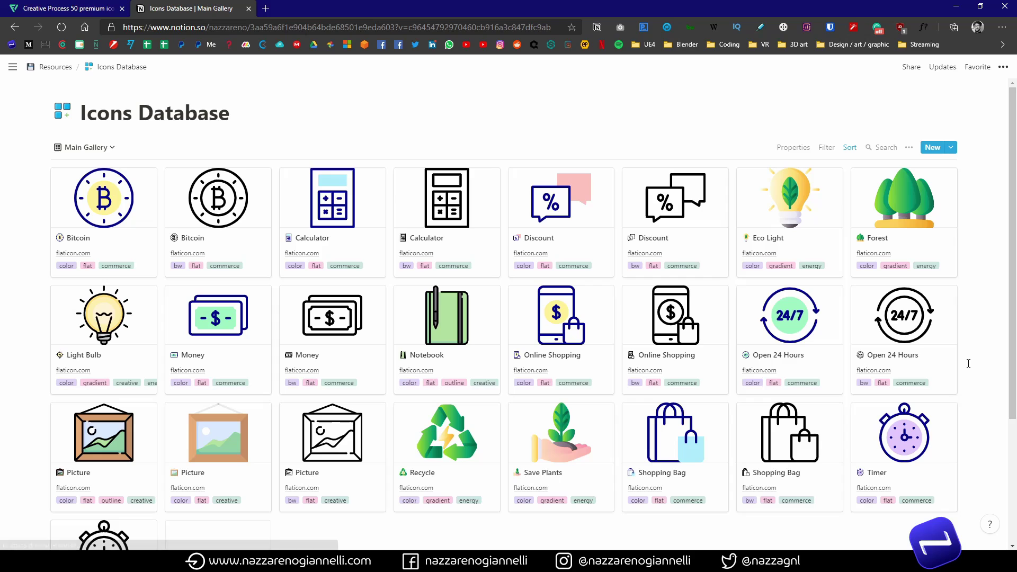
key(F11)
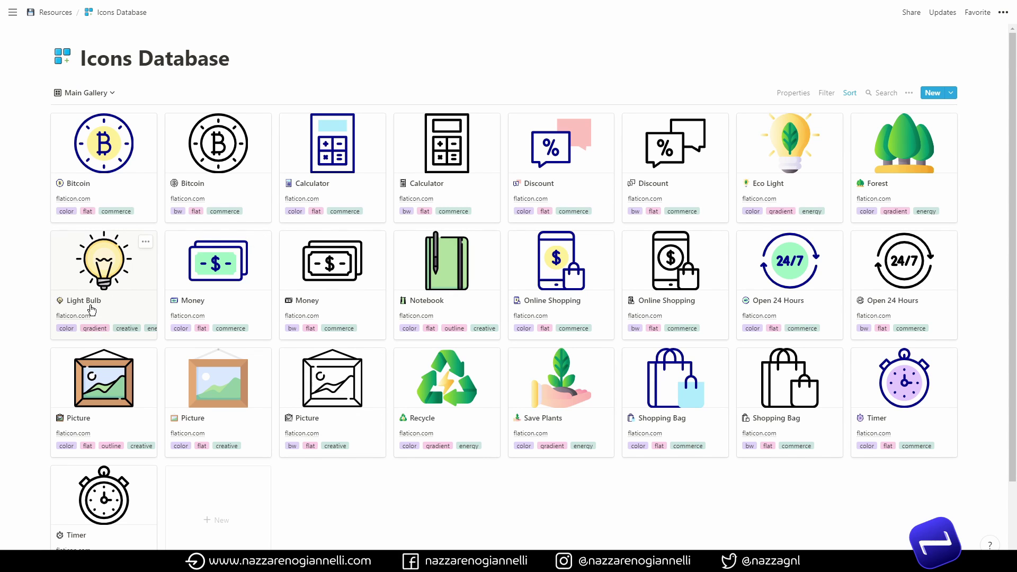
- Follow the card's flaticon.com link, pick the black Lineal bulb variant, and copy its image address
mouse_move(104, 334)
click(85, 317)
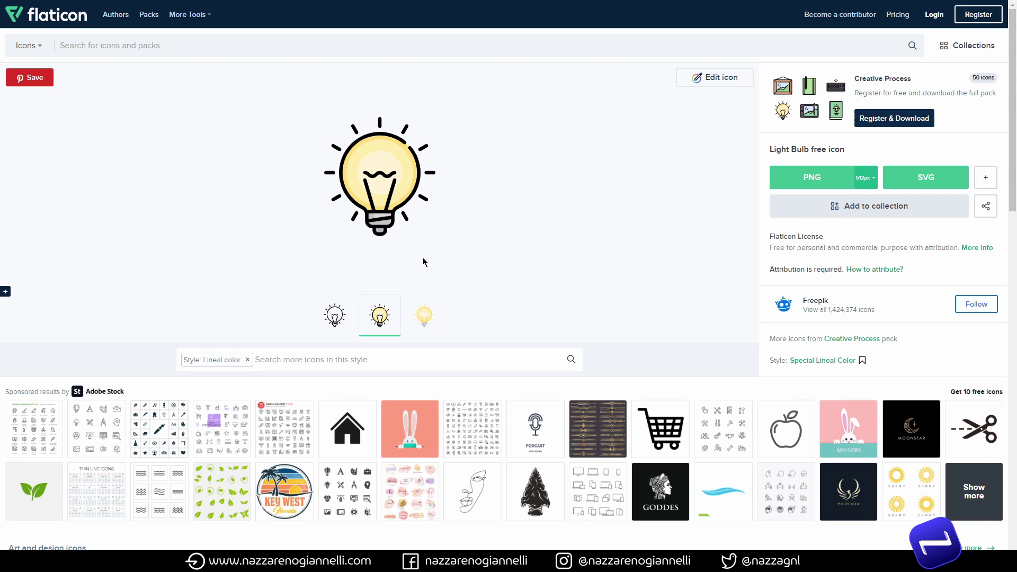
click(424, 317)
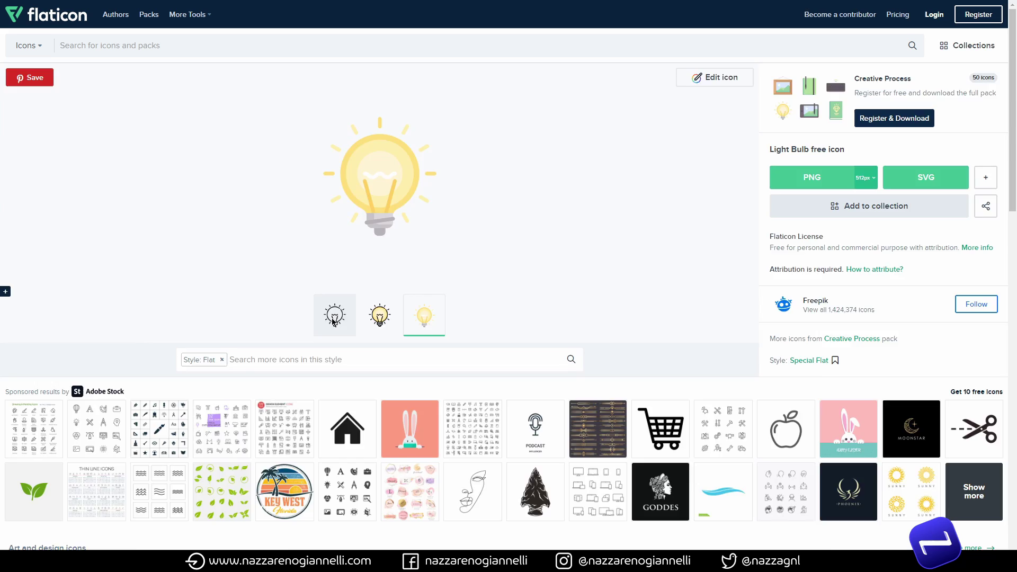
click(334, 320)
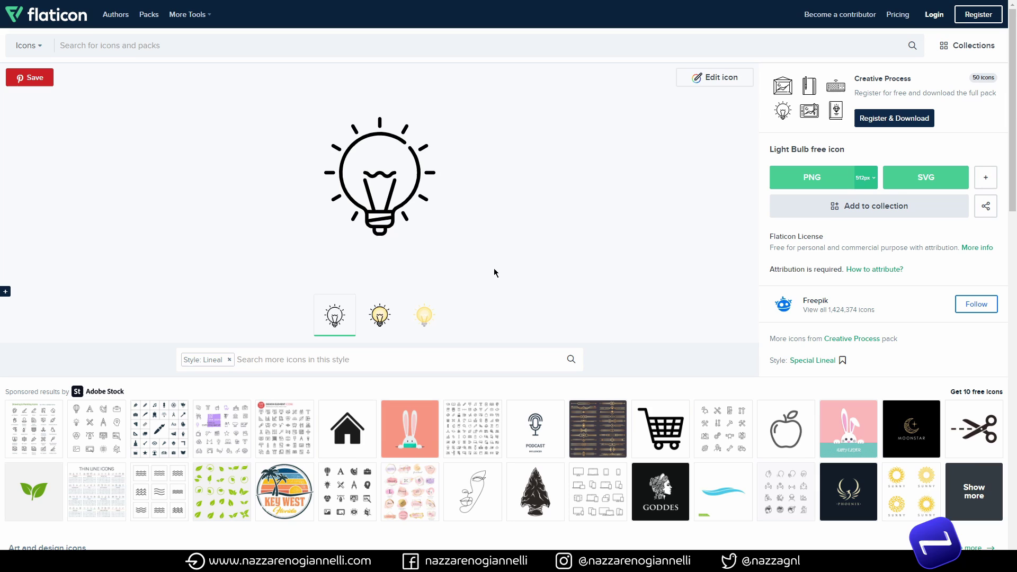
right_click(385, 224)
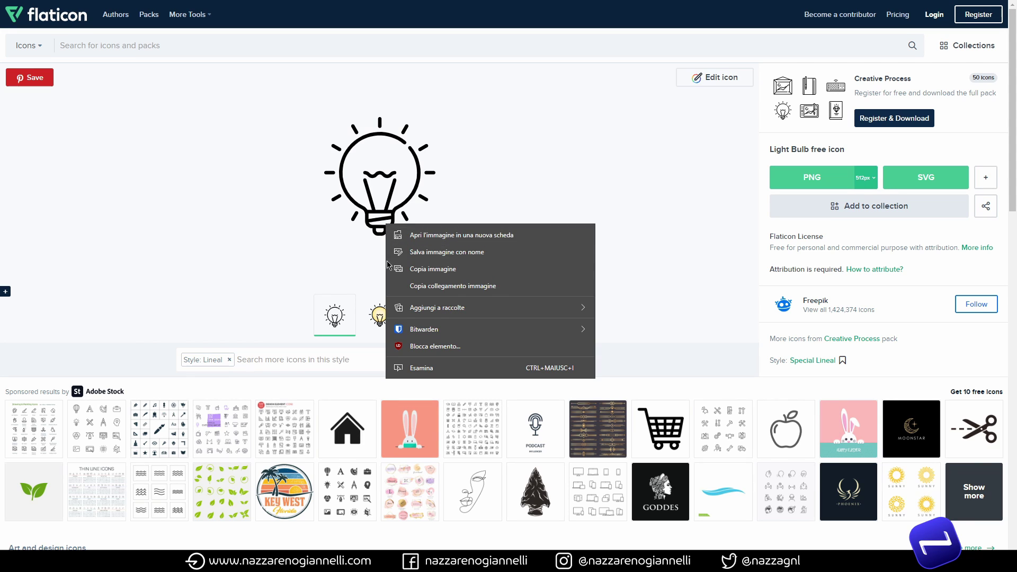
click(458, 287)
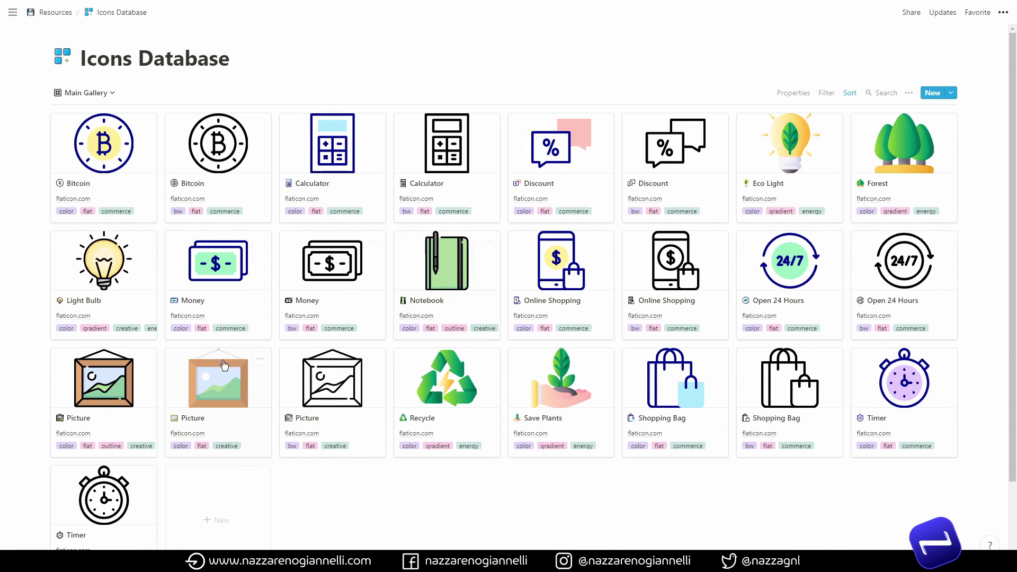
- Duplicate the Light Bulb entry and set the copy's page icon to the black-and-white bulb link
mouse_move(103, 270)
click(145, 243)
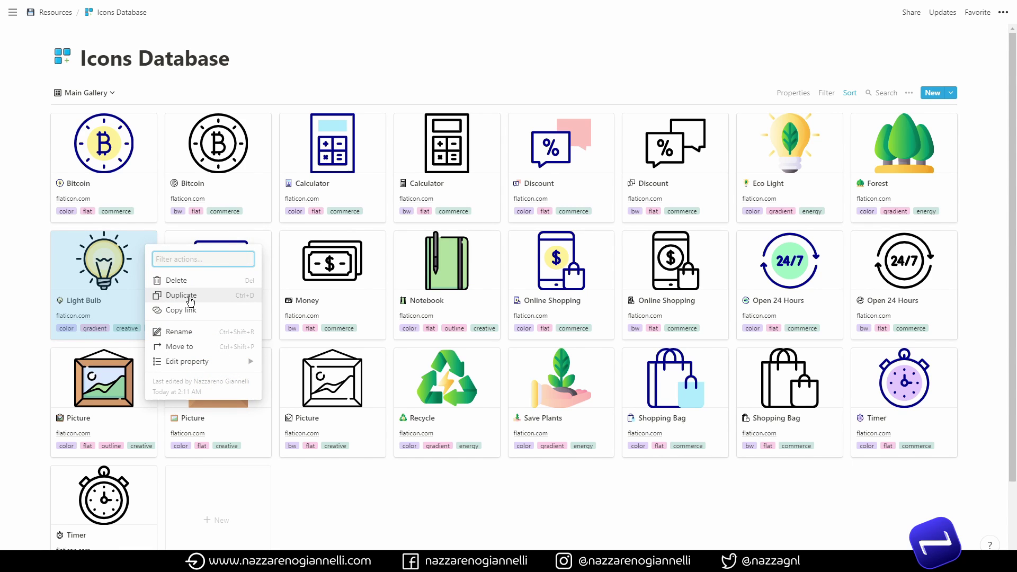
click(191, 301)
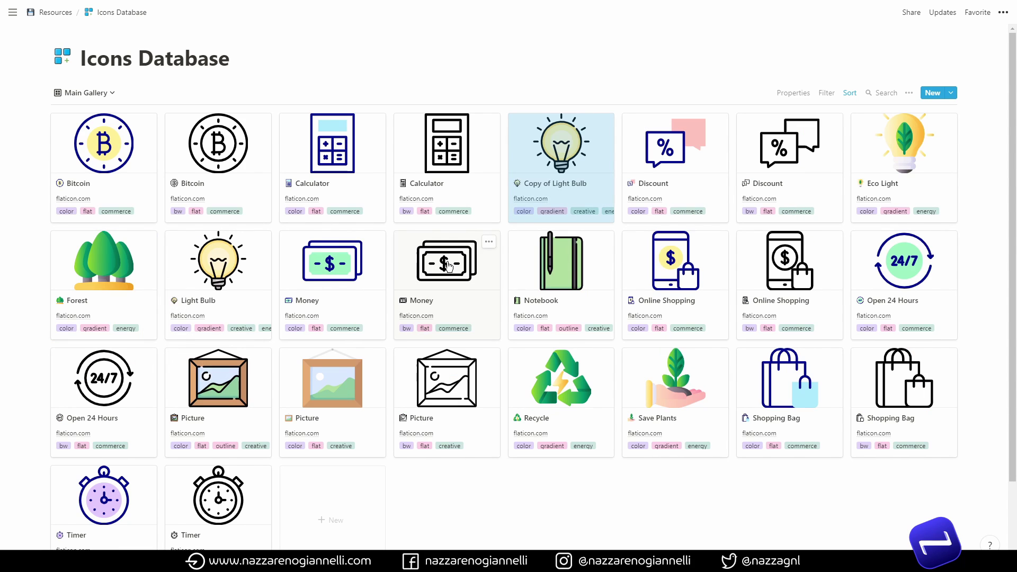
click(575, 164)
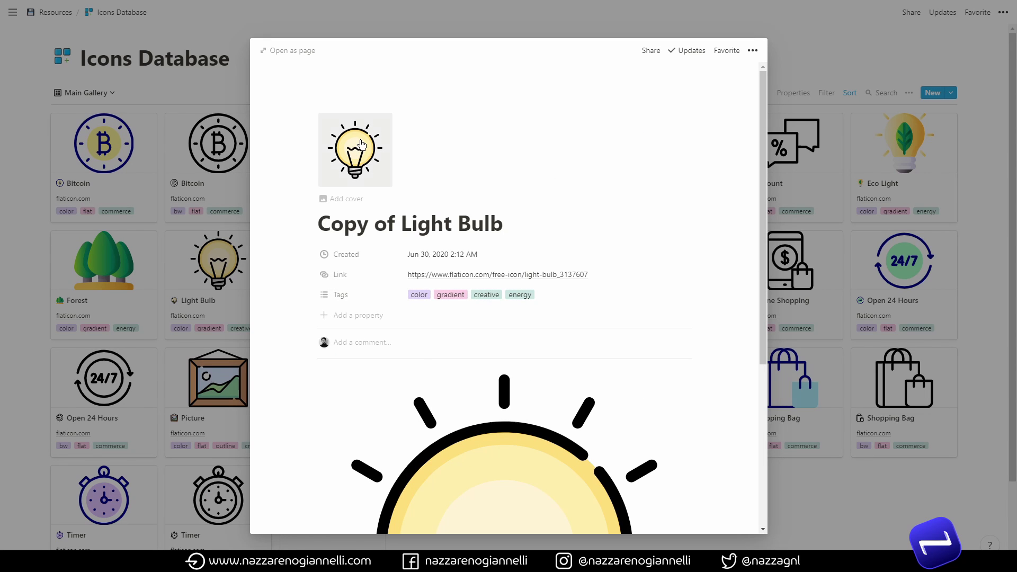
click(333, 168)
click(354, 201)
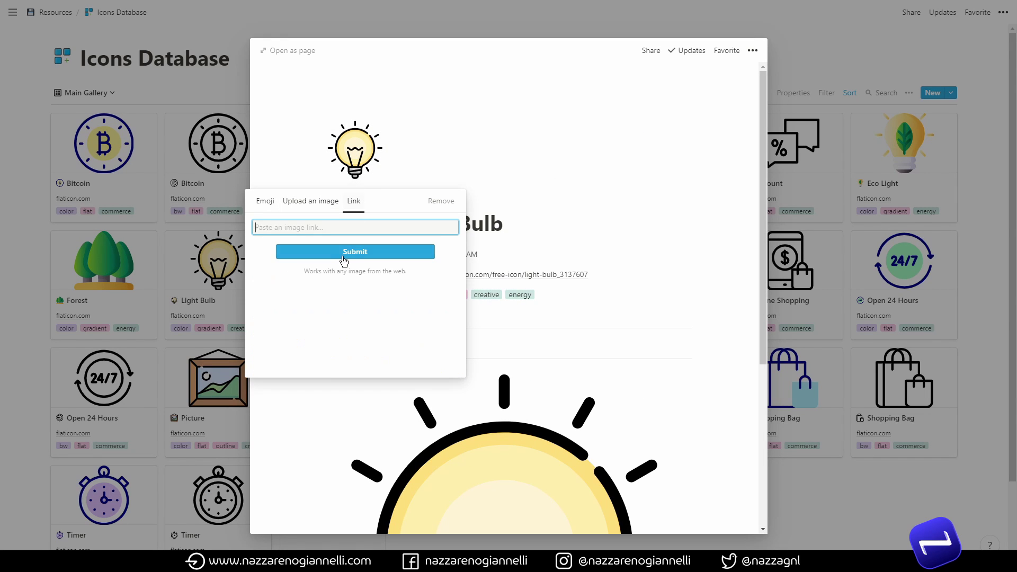
right_click(333, 229)
click(377, 337)
click(361, 253)
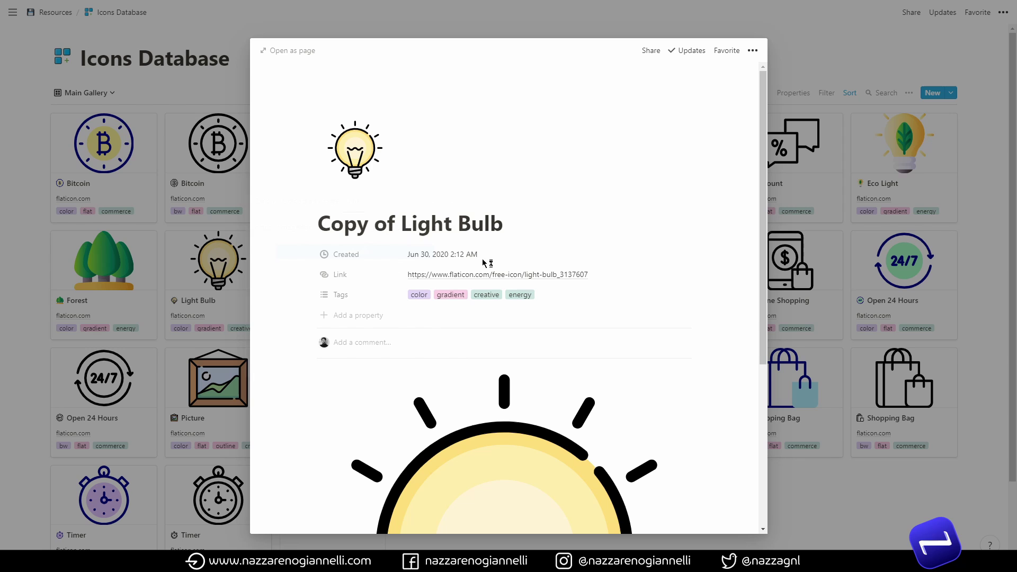
- Replace the copy's main image with the embedded black-and-white bulb link
click(683, 383)
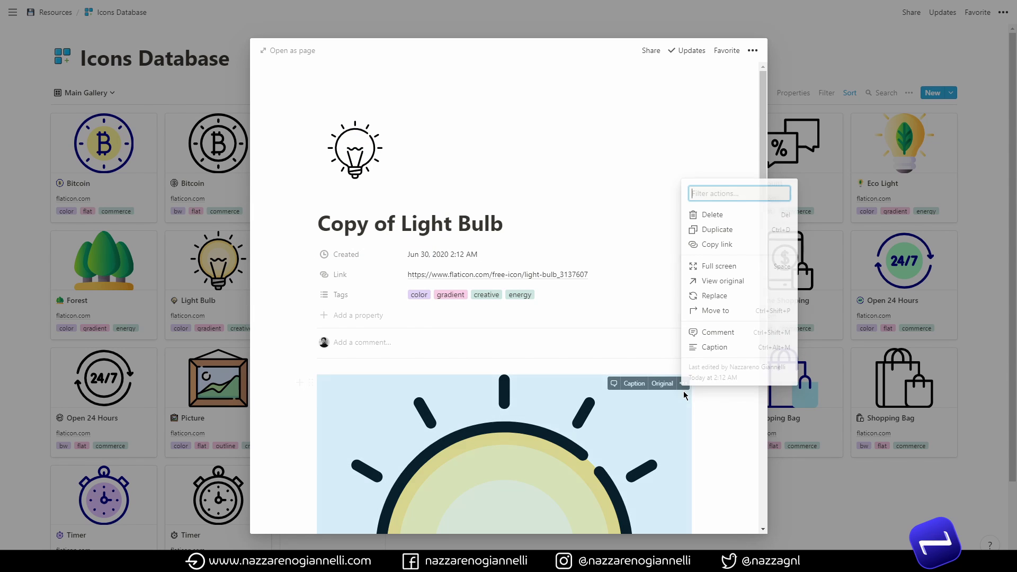
click(715, 295)
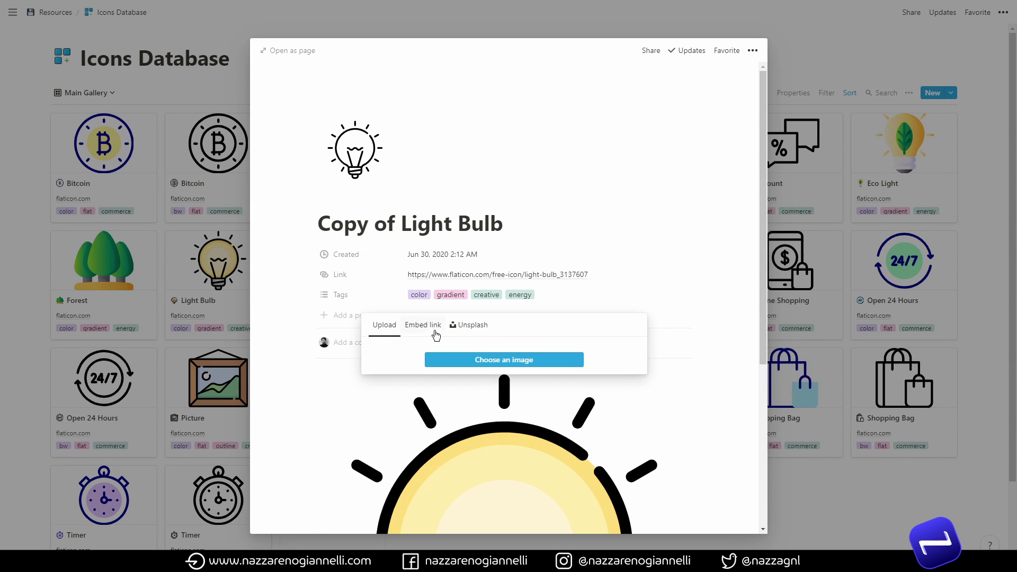
click(423, 325)
right_click(495, 323)
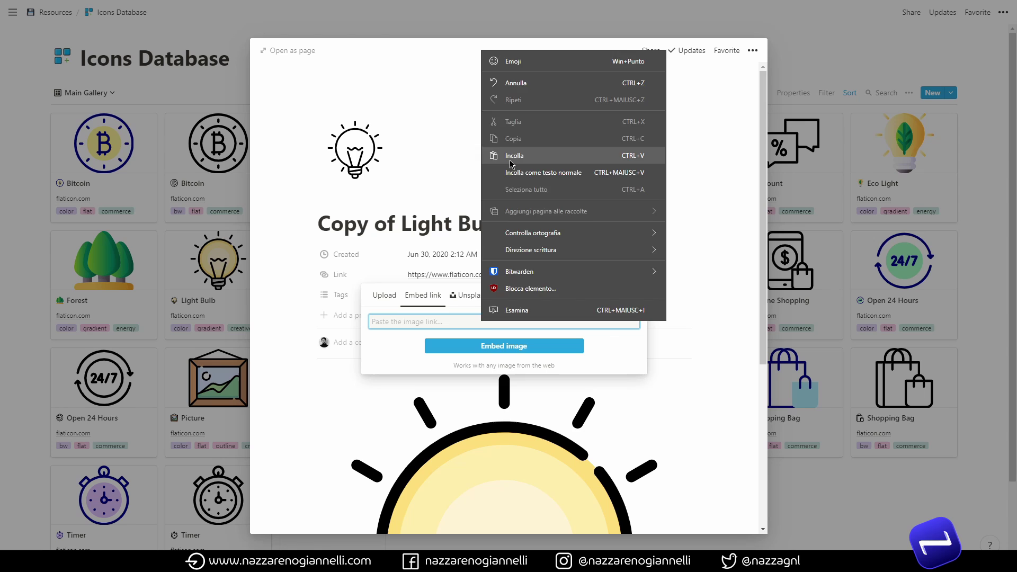
click(517, 174)
click(546, 345)
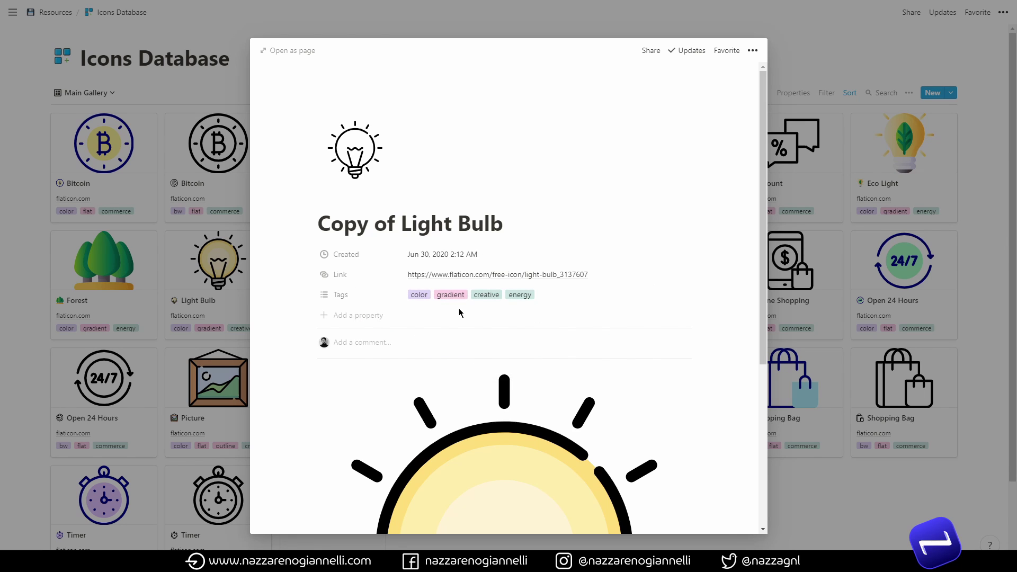
- Remove all four tags (energy, creative, gradient, color) from Copy of Light Bulb, then add bw, flat, creative and energy
click(448, 300)
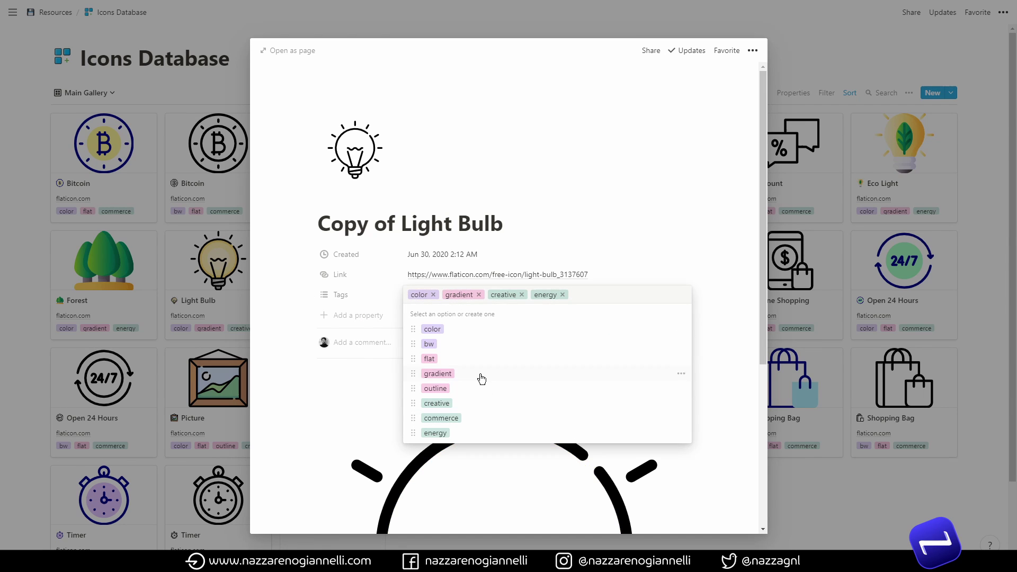
click(562, 295)
click(521, 295)
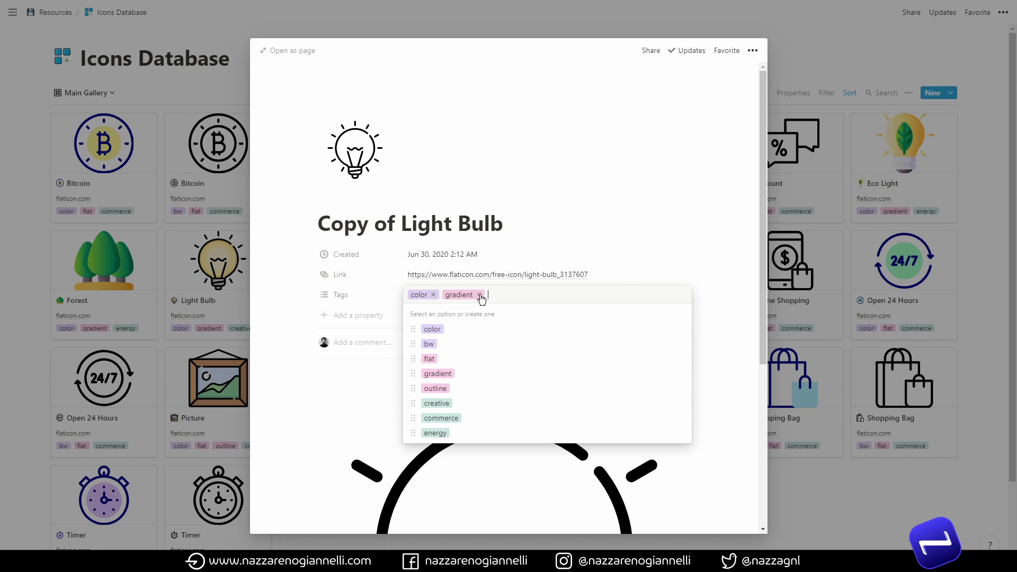
click(479, 295)
click(433, 294)
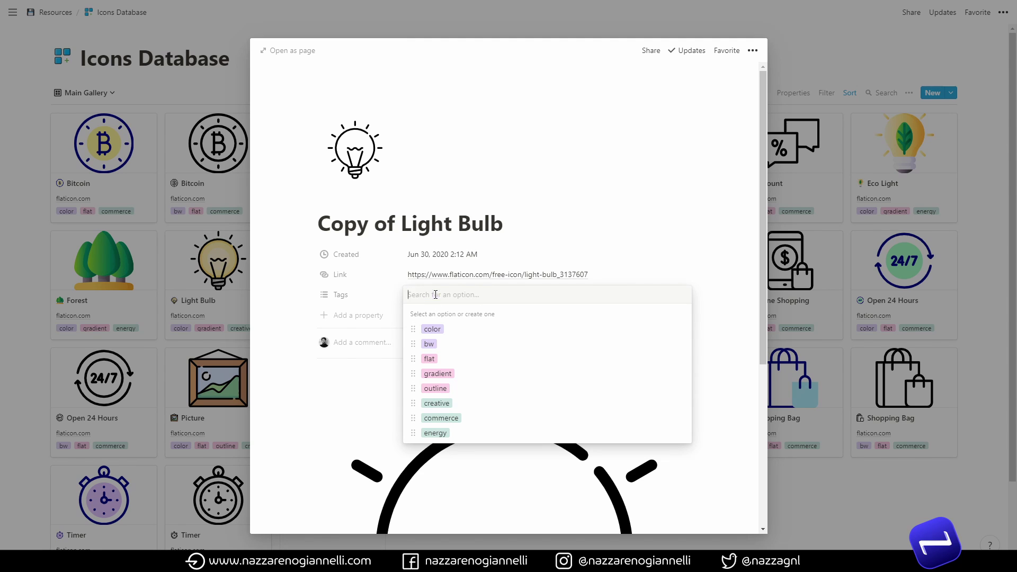
click(438, 349)
click(434, 363)
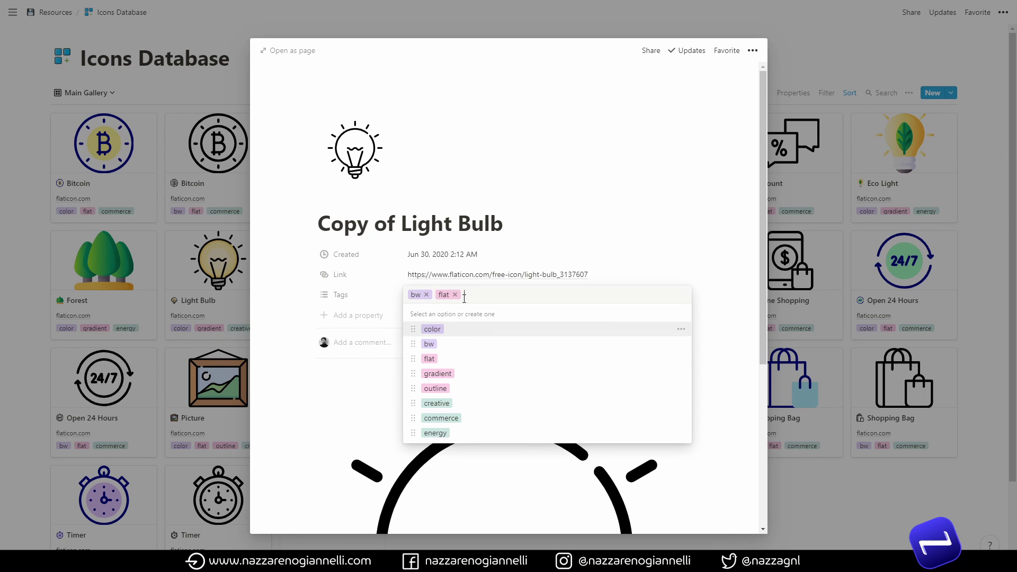
click(437, 404)
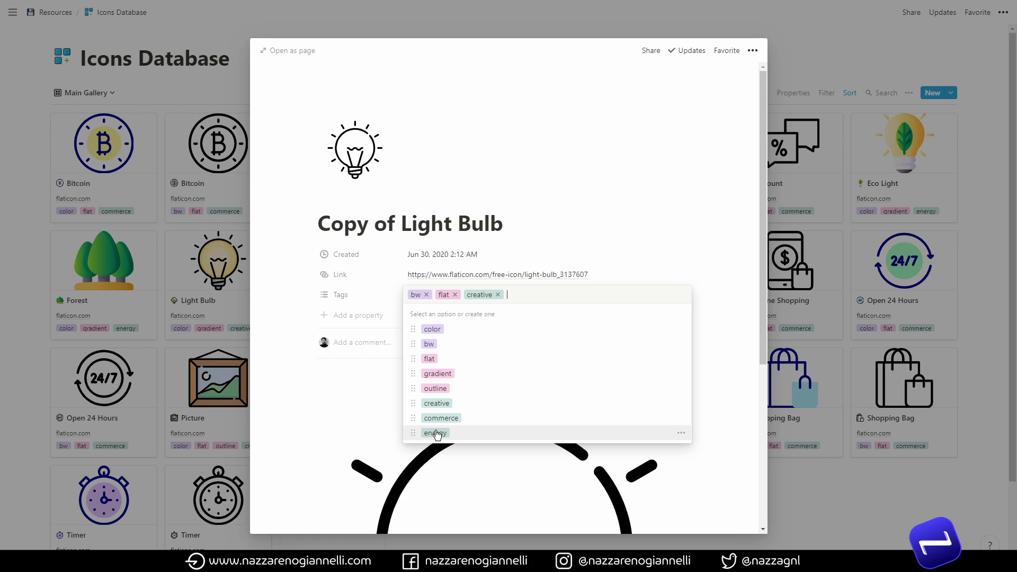
click(437, 433)
click(694, 253)
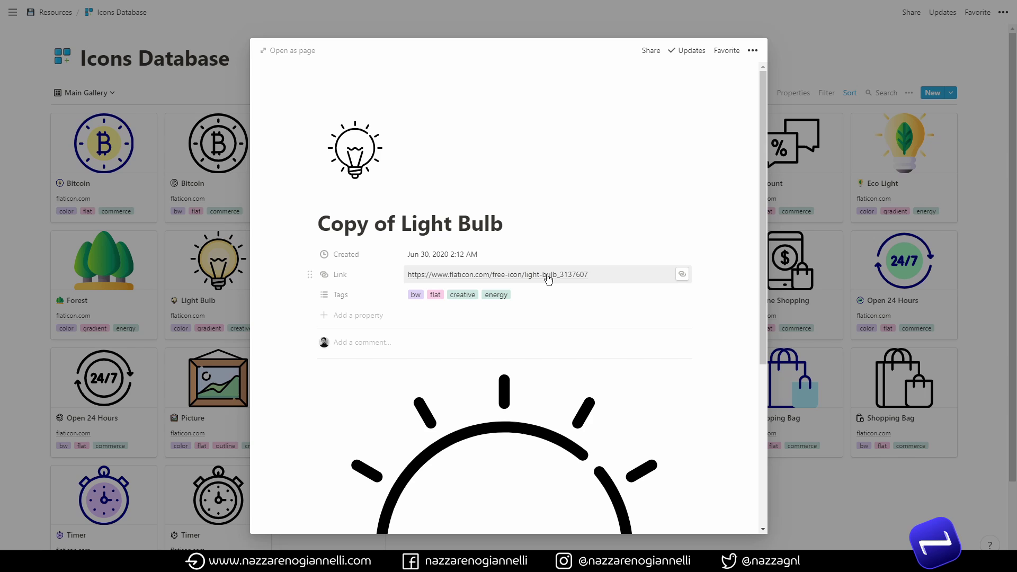
mouse_move(410, 223)
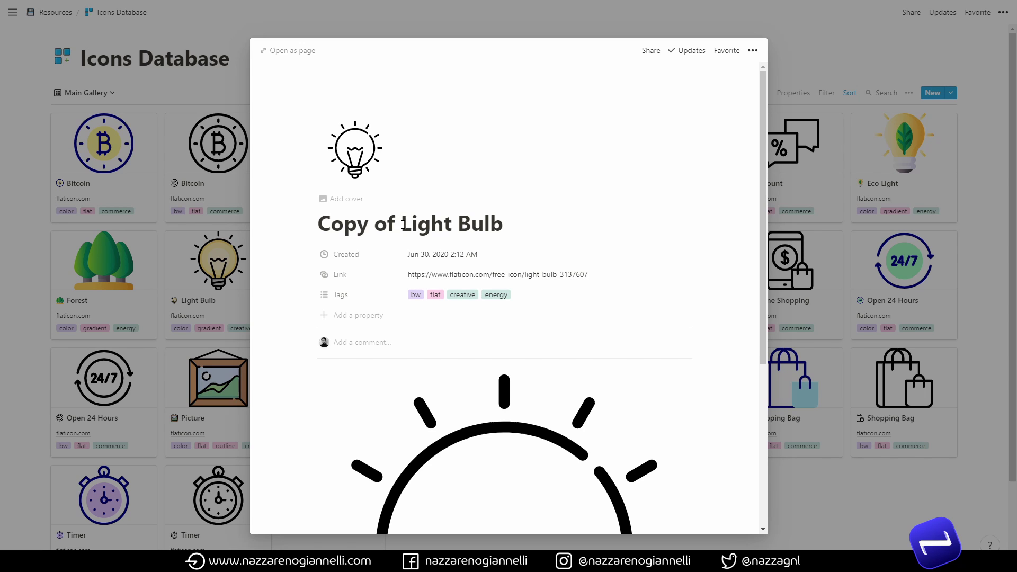
- Delete 'Copy of ' from the title so it reads 'Light Bulb', then close the page
drag(400, 224, 319, 224)
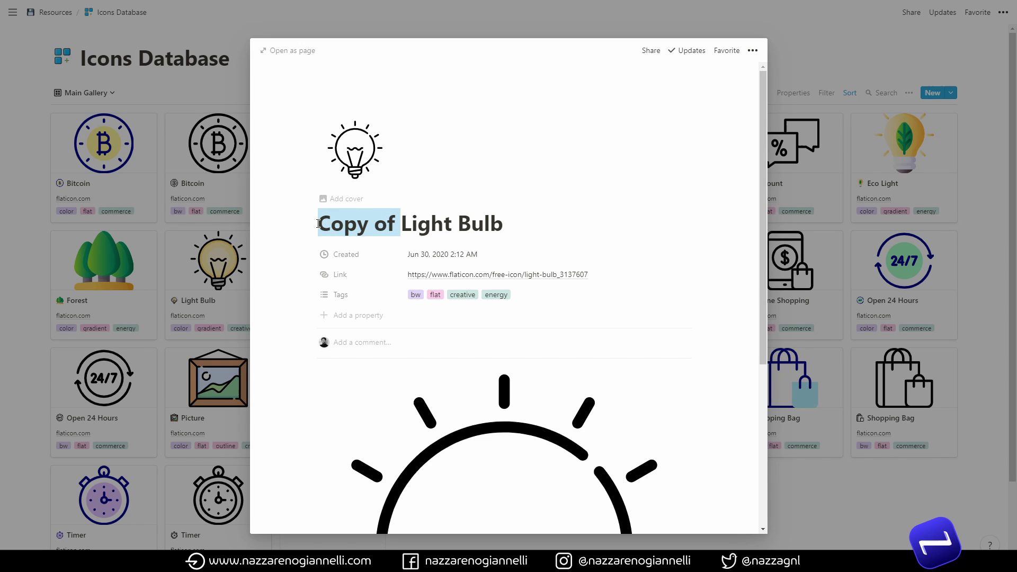
key(BackSpace)
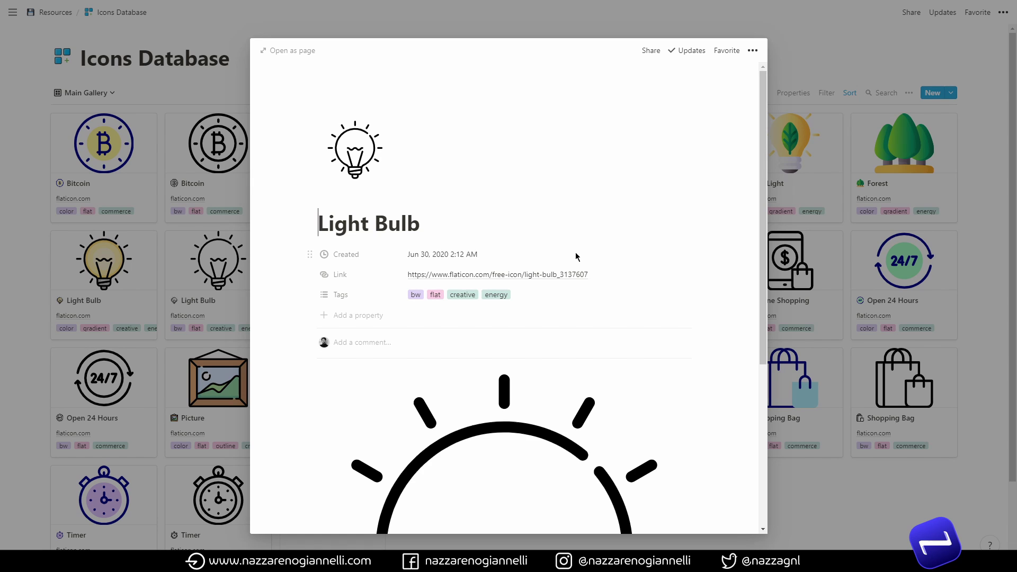
click(972, 352)
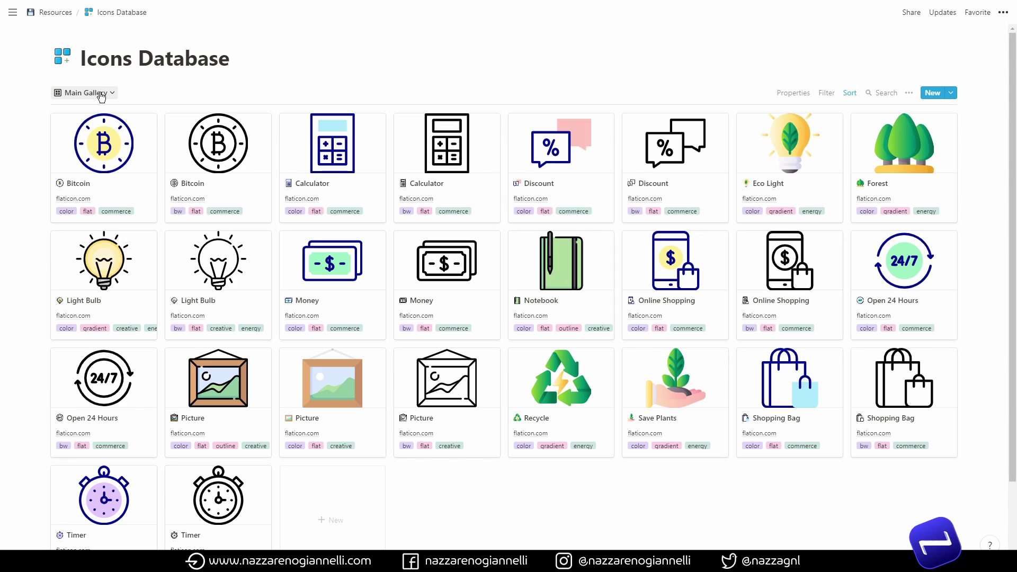
- Cycle through the Style - Colored, Style - Colored Flat and Topic - Creative views, ending on Topic - Commerce
click(101, 95)
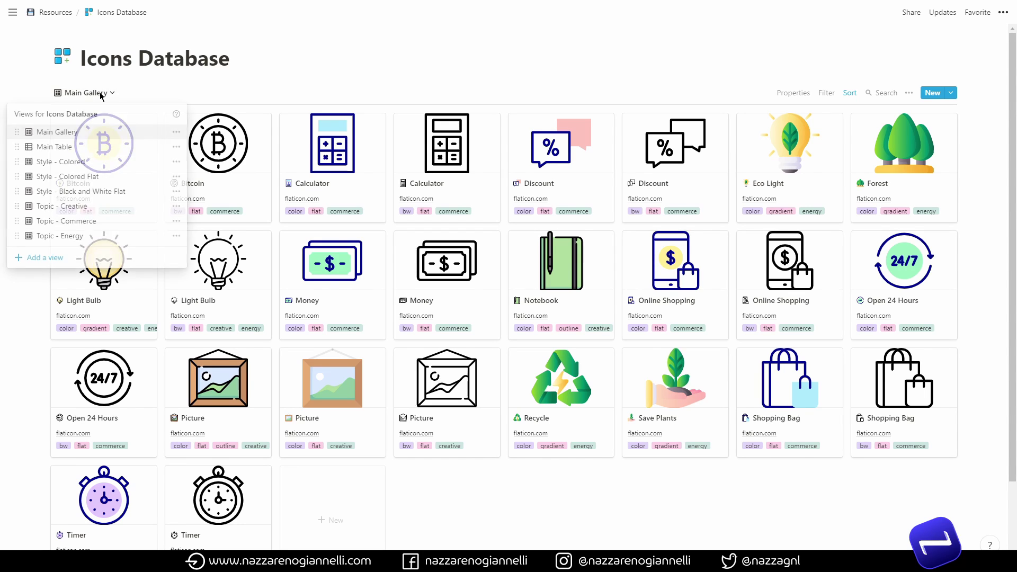
click(74, 166)
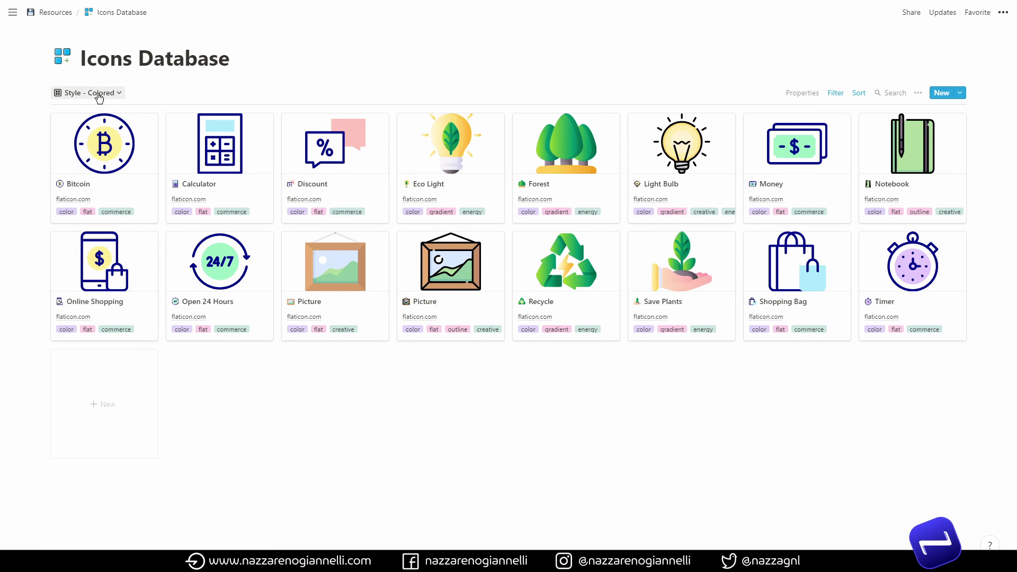
click(99, 97)
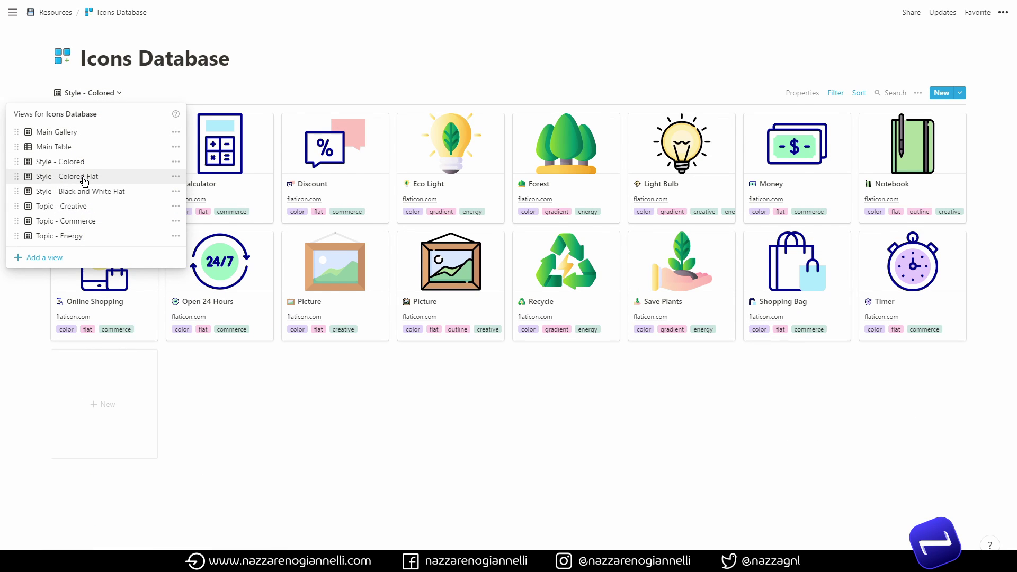
click(84, 177)
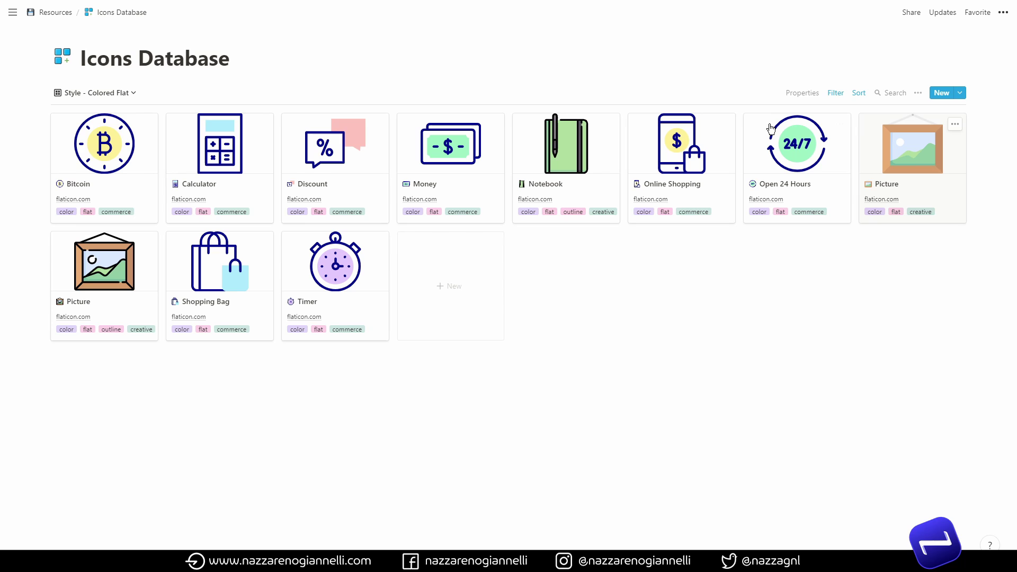
click(118, 95)
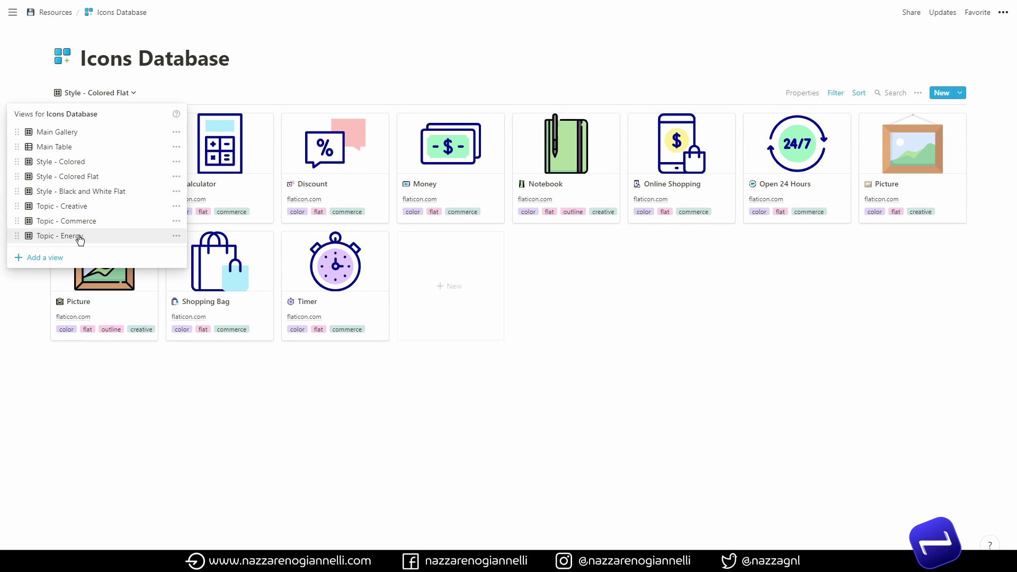
click(68, 209)
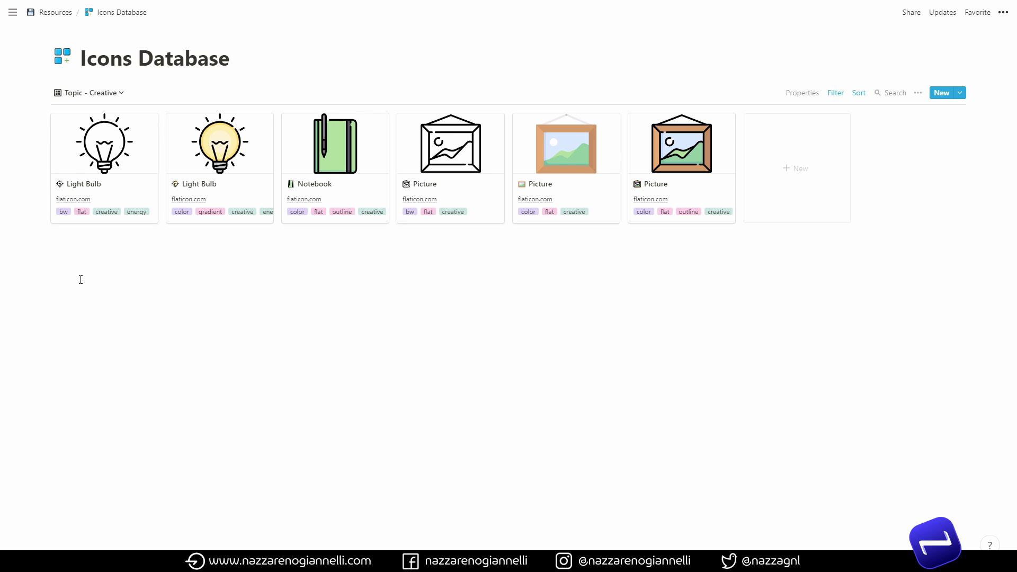
click(99, 93)
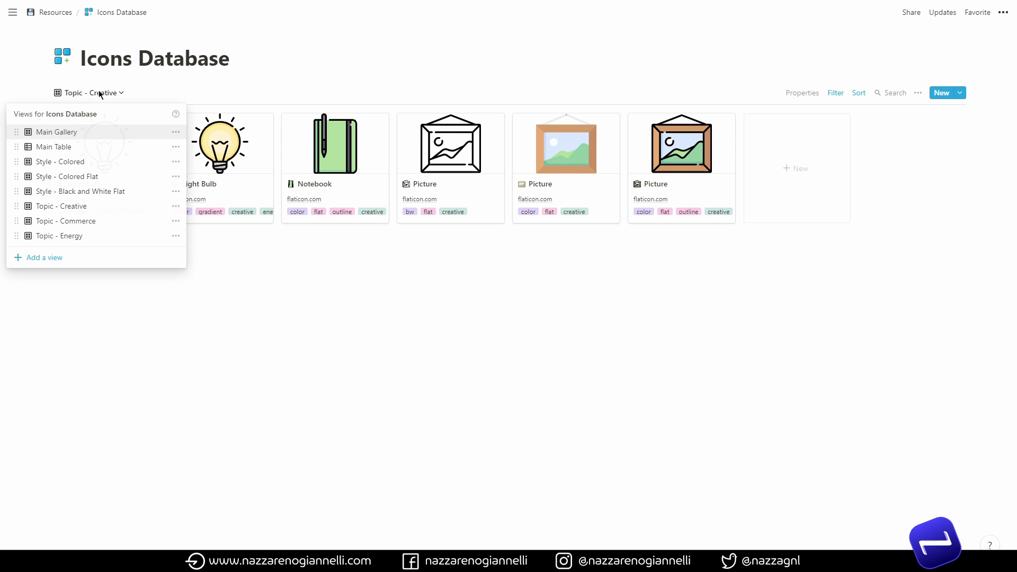
click(73, 221)
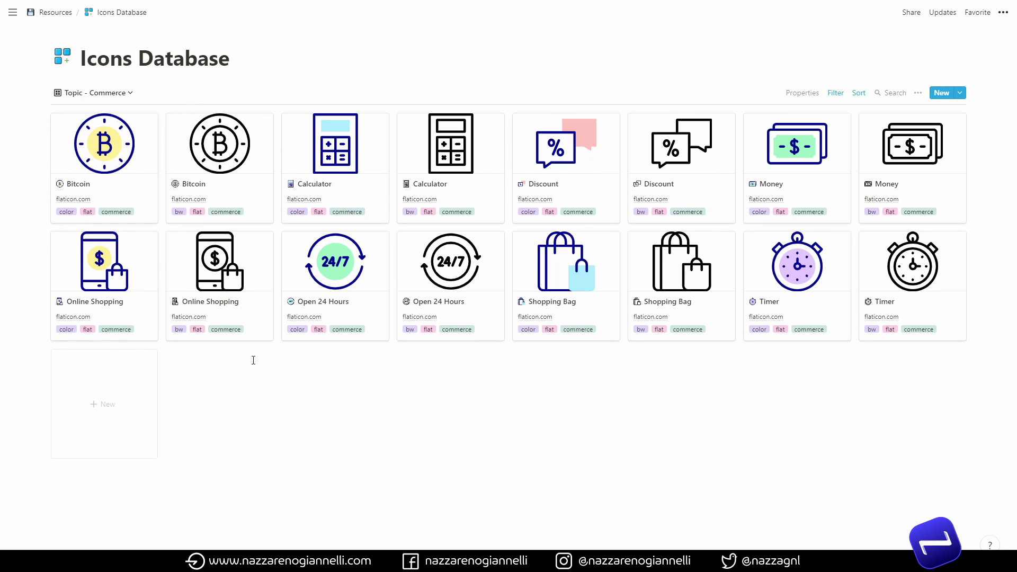